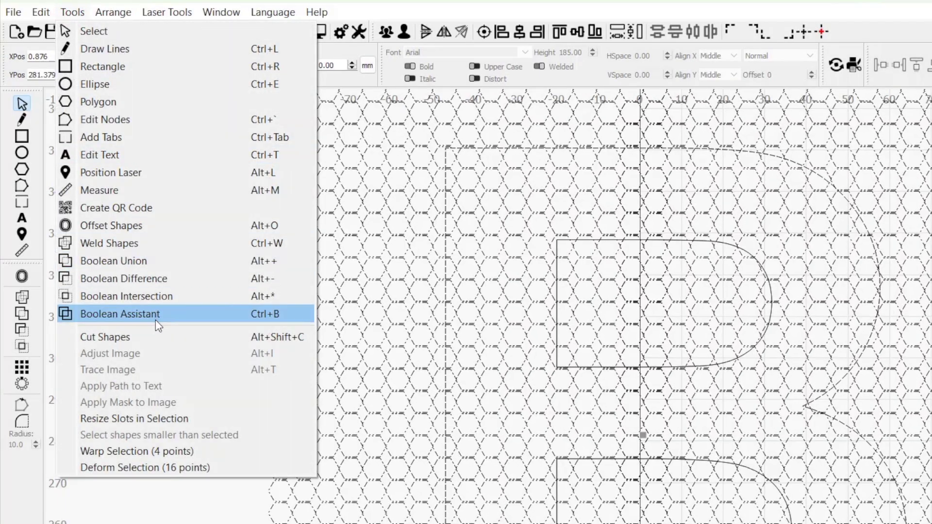
Reshape the top of the eagle's head outline and nudge one curve node up and left
click(154, 337)
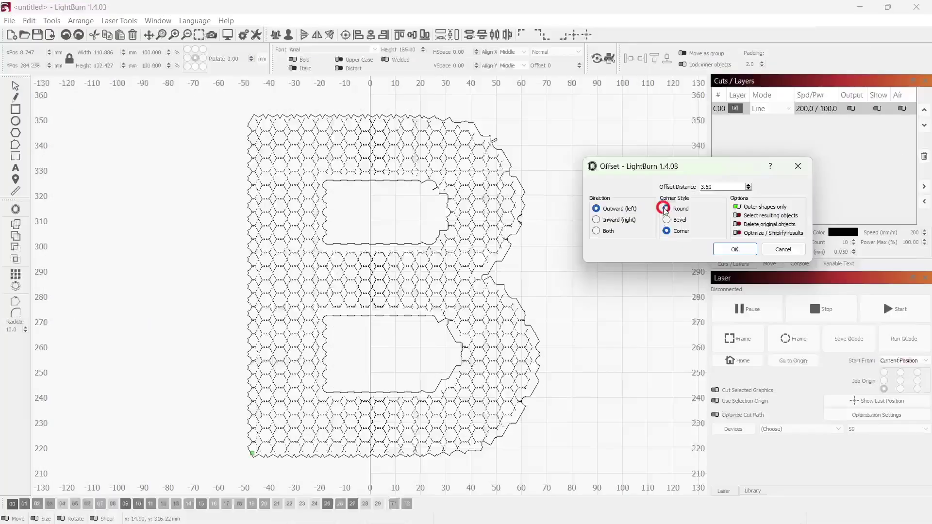
click(666, 209)
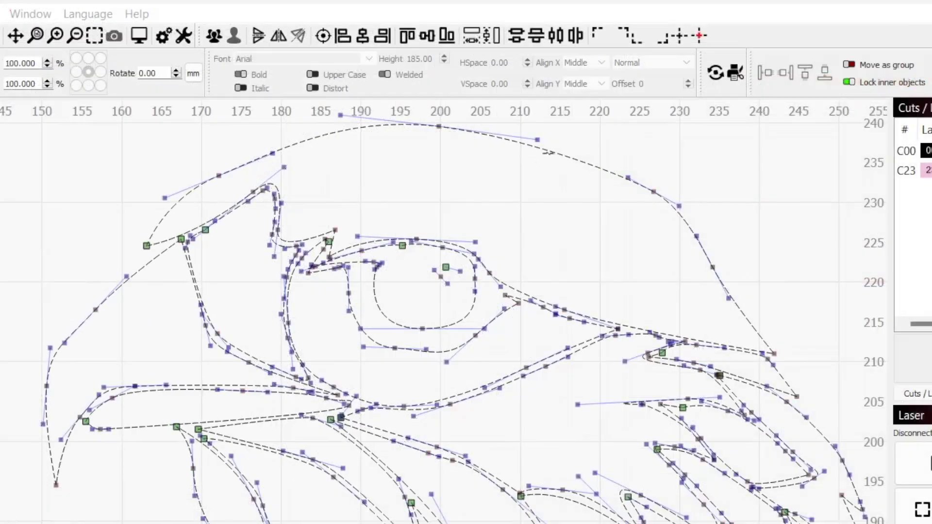
click(490, 110)
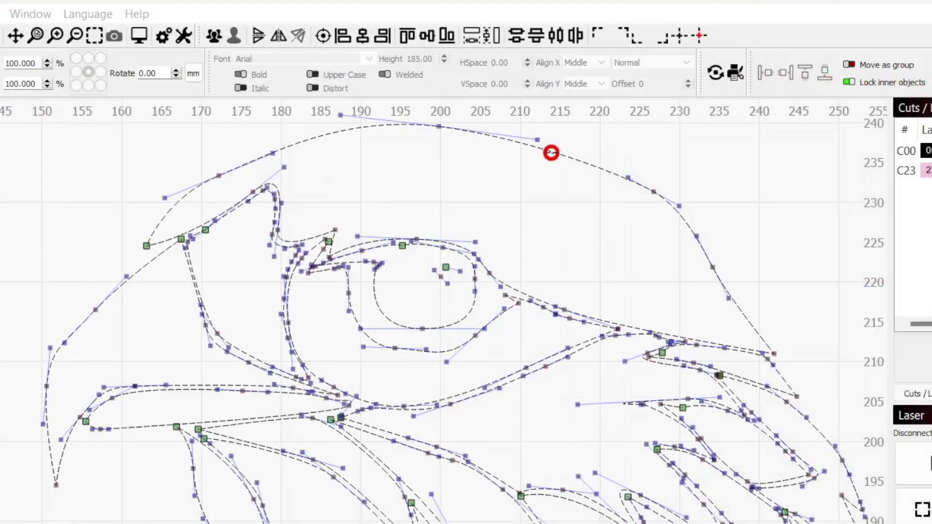
drag(551, 153, 545, 132)
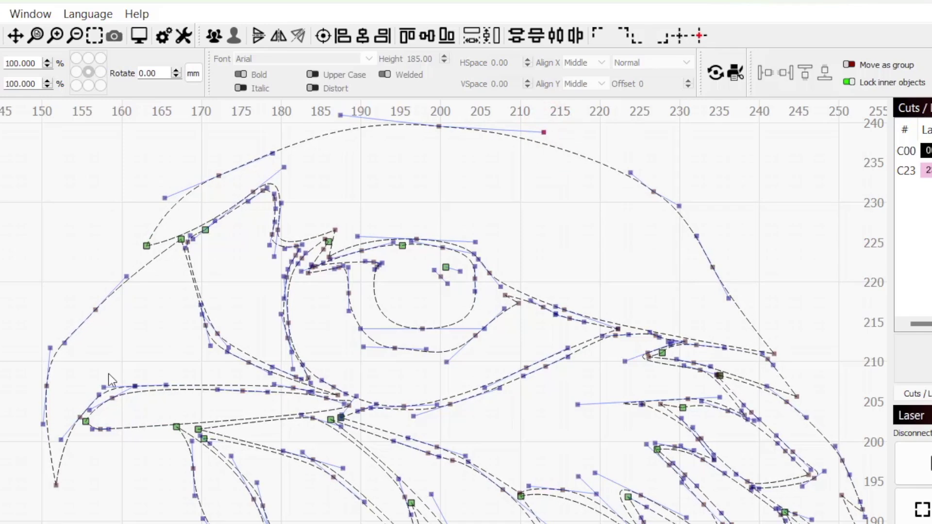
scroll(27, 425, up, 2)
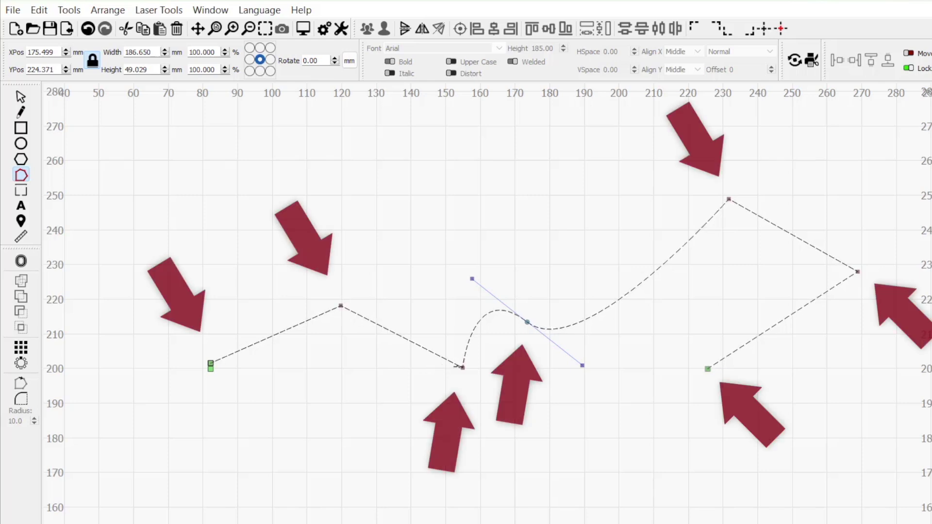
drag(462, 369, 460, 366)
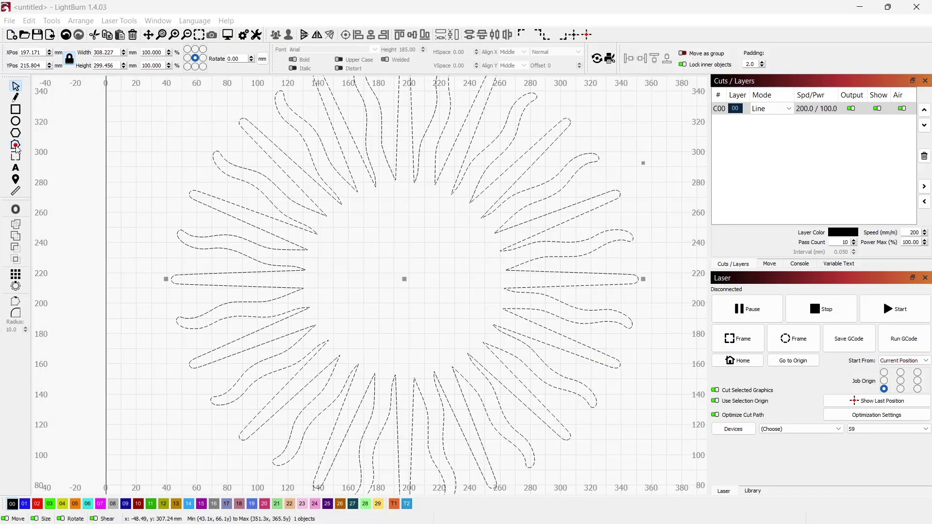
Show the sun design's nodes and insert two nodes on its ellipse curves
click(16, 147)
scroll(254, 160, up, 5)
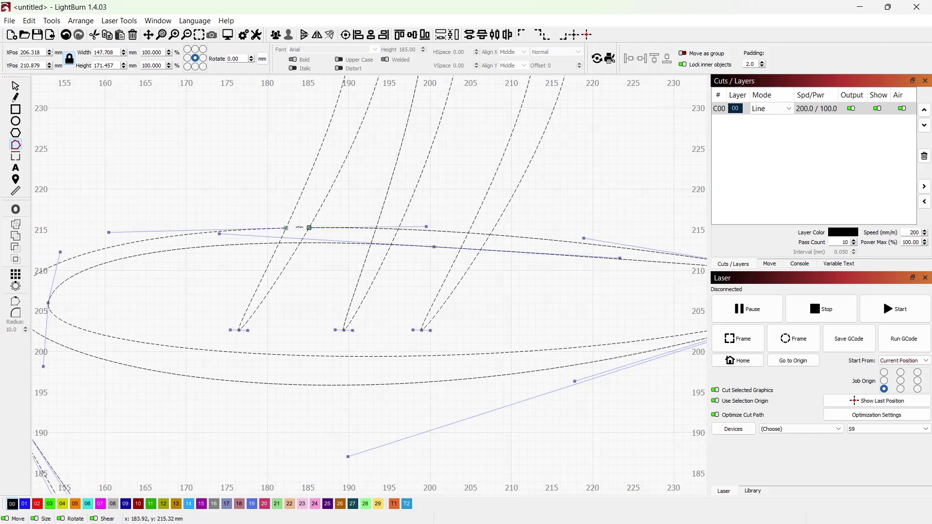
key(i)
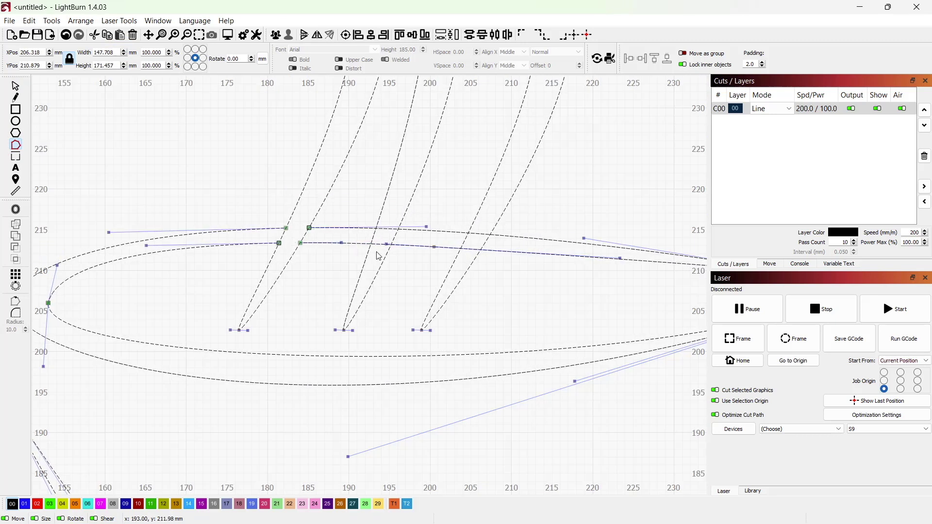
key(i)
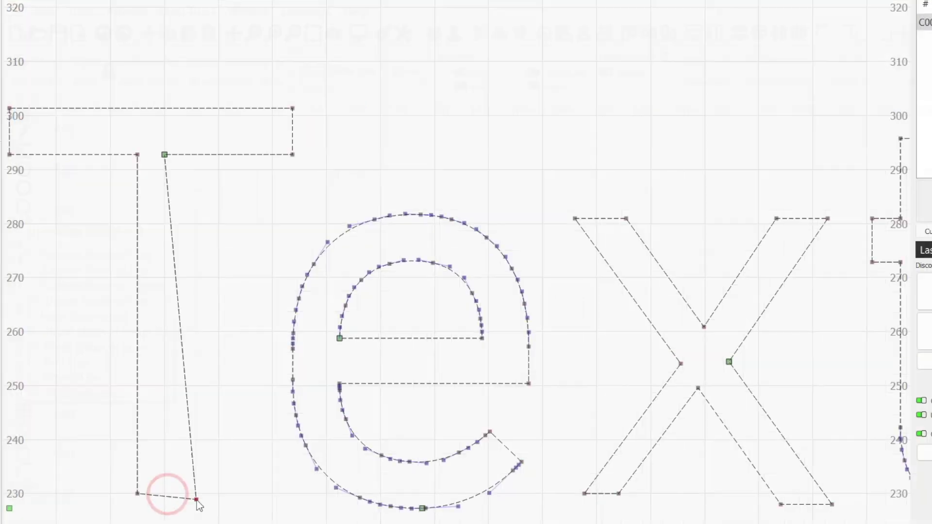
Drag the T stem's bottom-right and top nodes rightward to slant the stem
drag(166, 494, 215, 493)
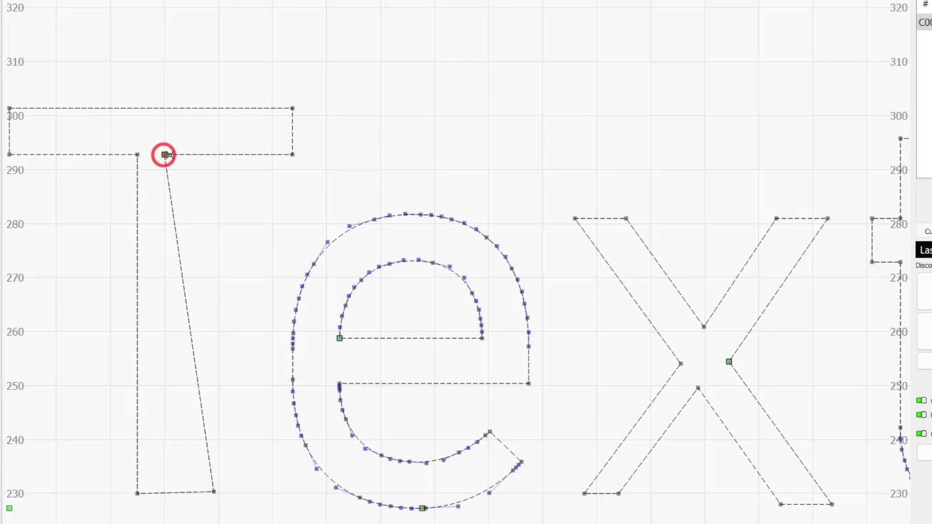
drag(165, 155, 177, 155)
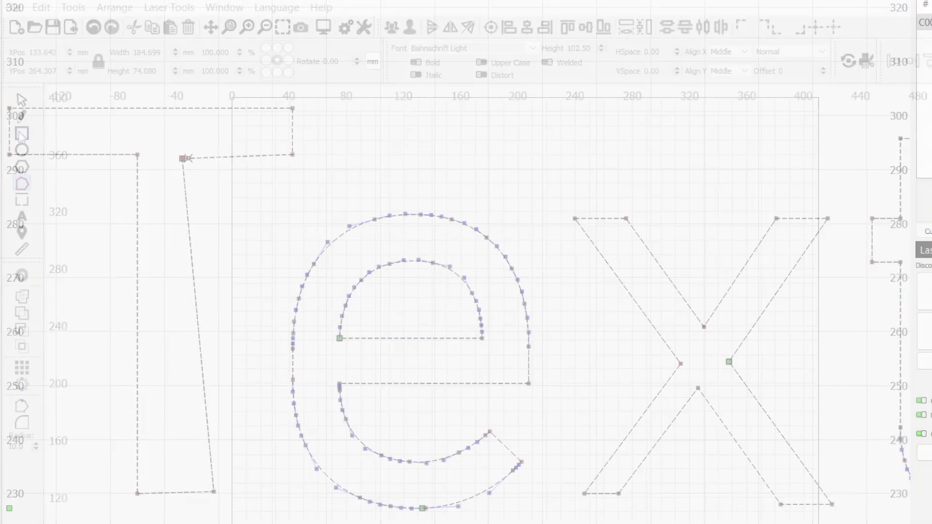
Draw a central rectangle, a circle overlapping its top-right corner, and a tall narrow ellipse below
click(22, 134)
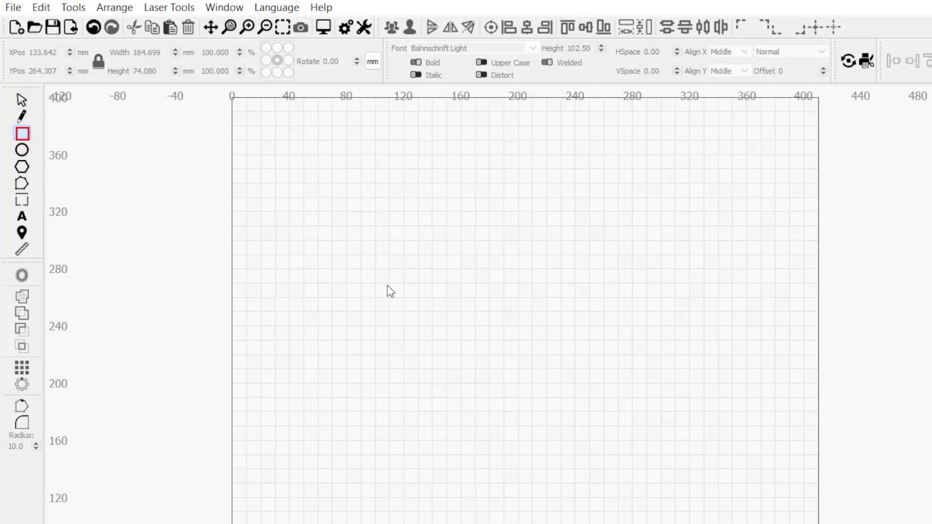
drag(399, 295, 525, 432)
click(22, 151)
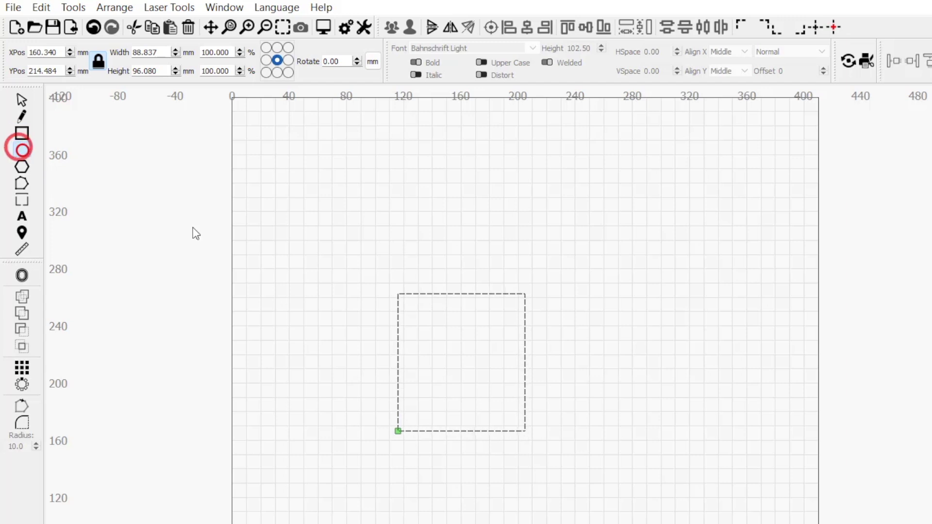
drag(468, 249, 563, 342)
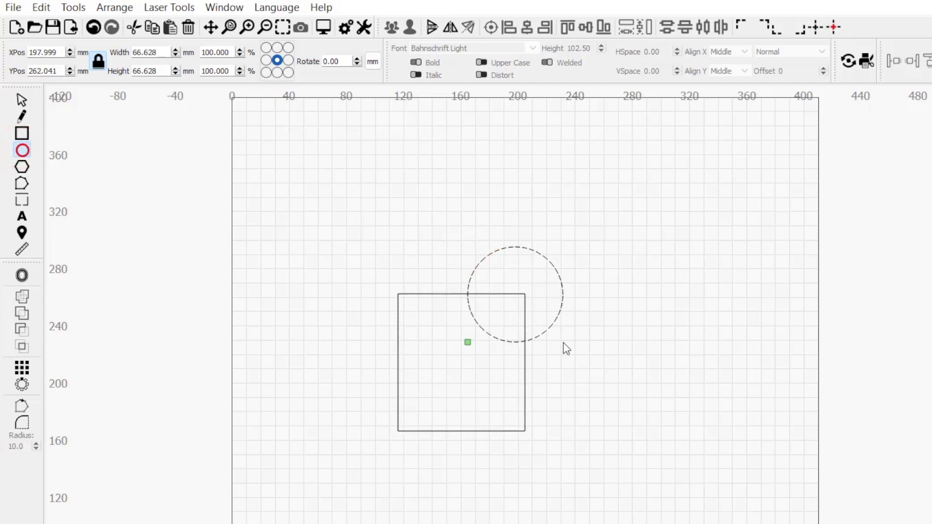
drag(496, 500, 476, 392)
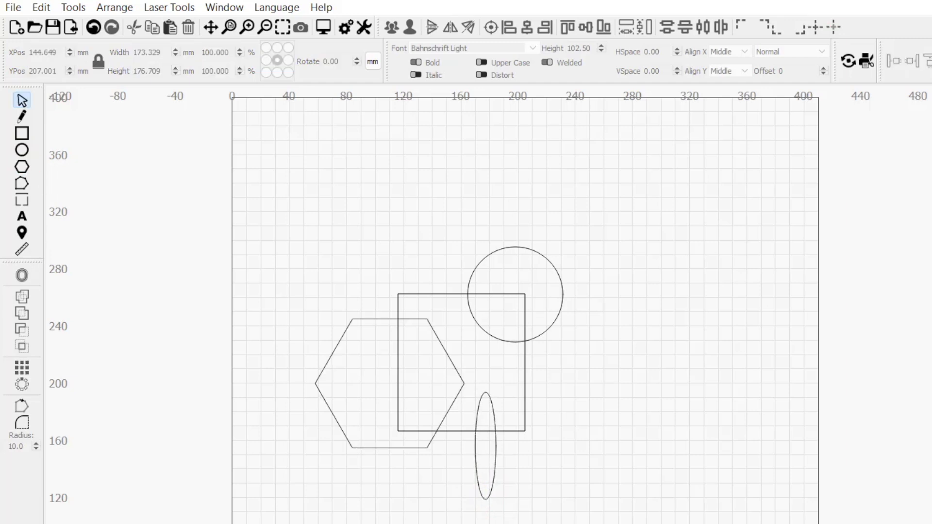
Select all four shapes and convert them to paths
drag(612, 522, 298, 258)
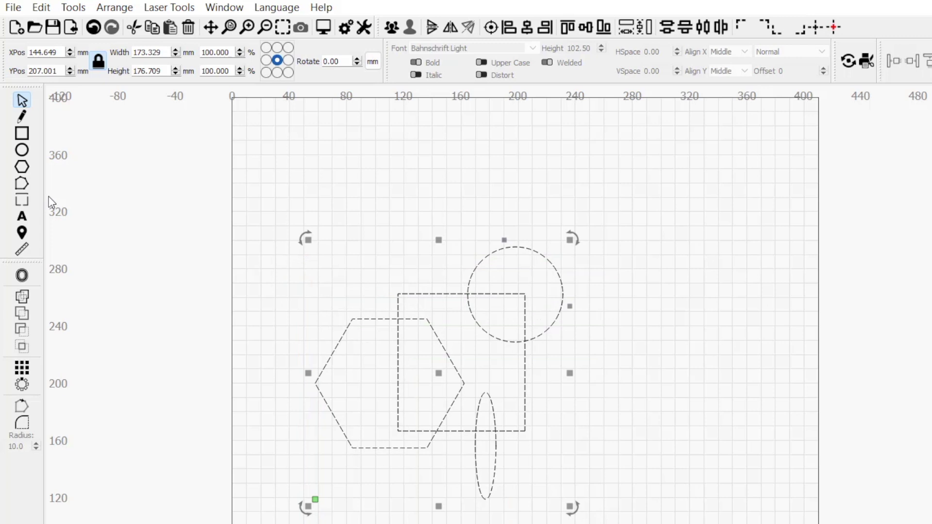
click(21, 185)
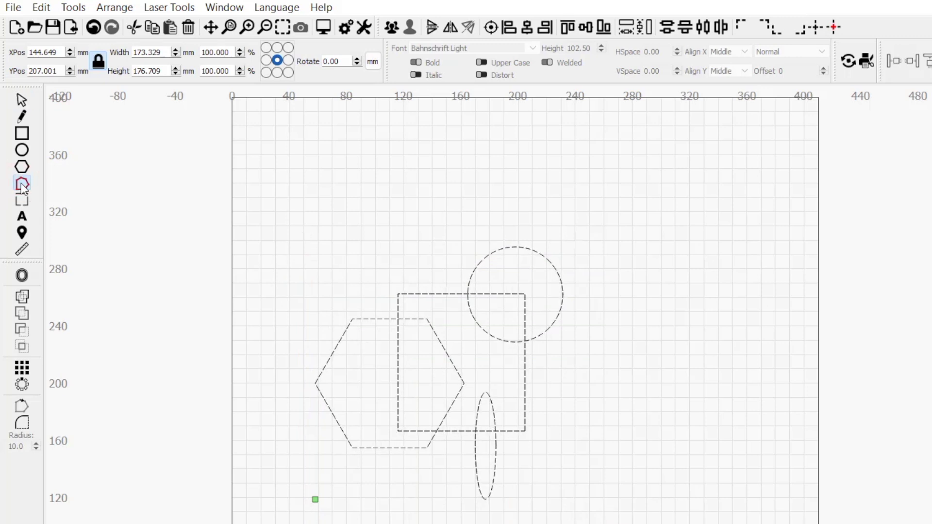
right_click(498, 430)
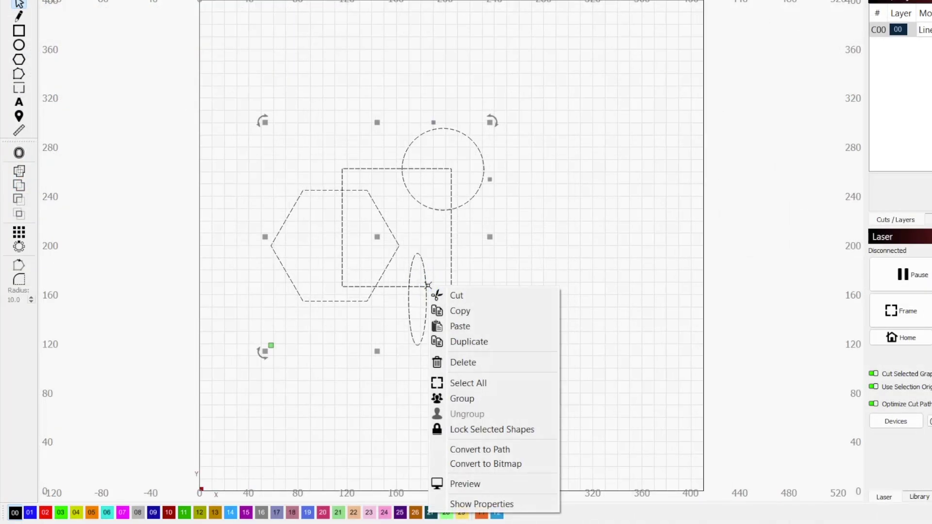
click(532, 447)
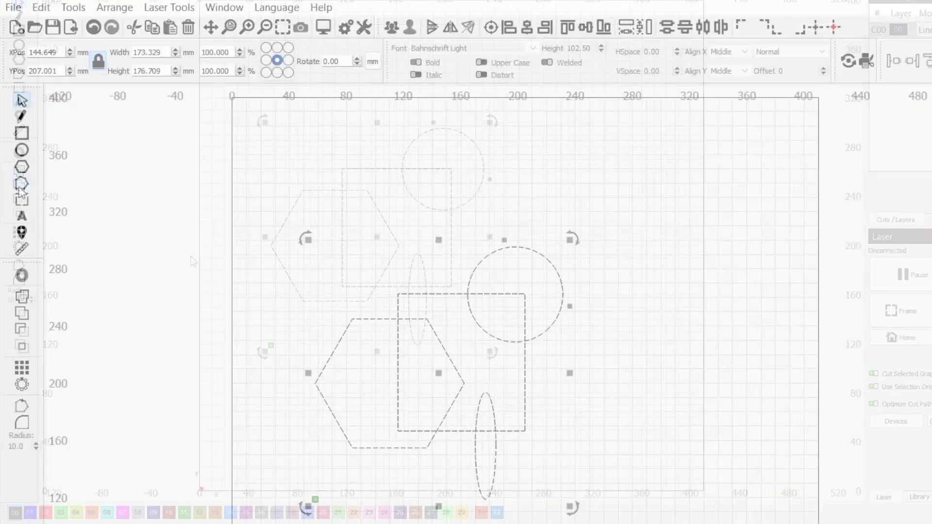
Pull the circle's bottom node down and right, then convert the Path text to paths
click(18, 74)
scroll(514, 411, up, 2)
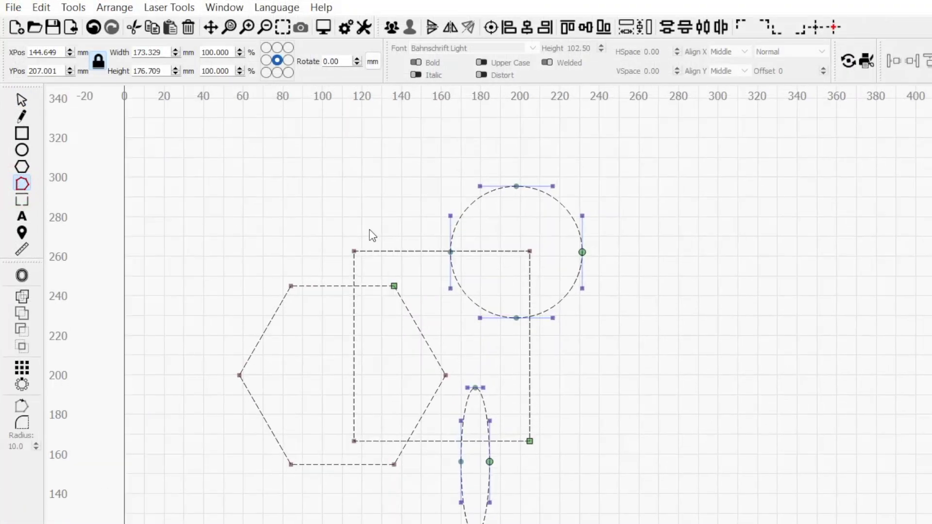
scroll(370, 231, up, 1)
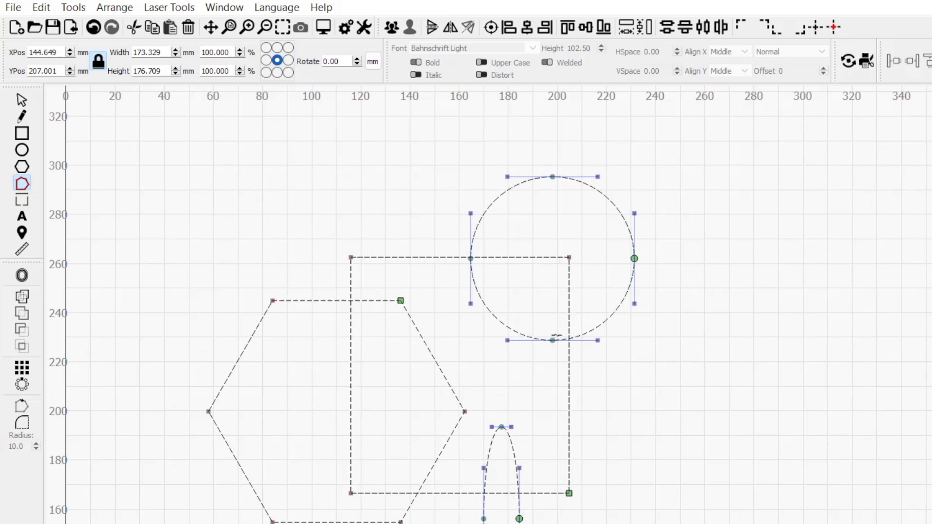
drag(554, 340, 633, 402)
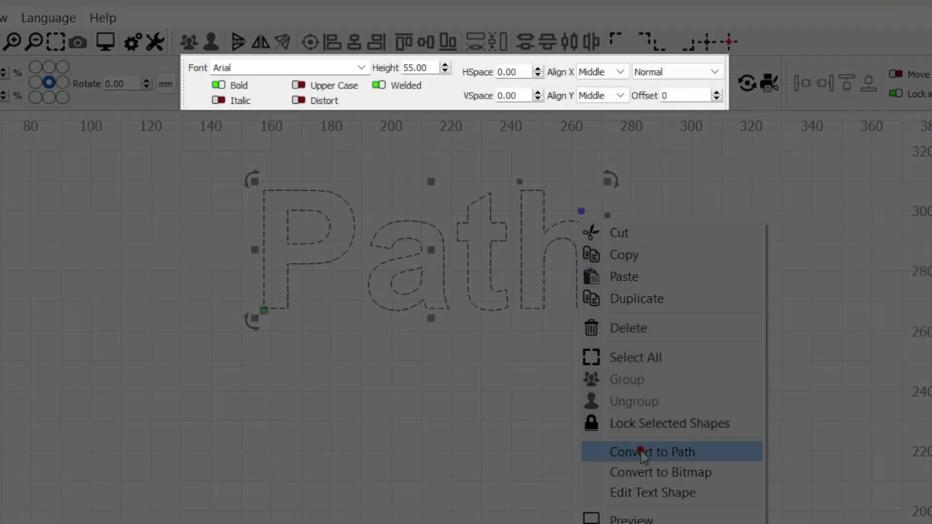
click(642, 453)
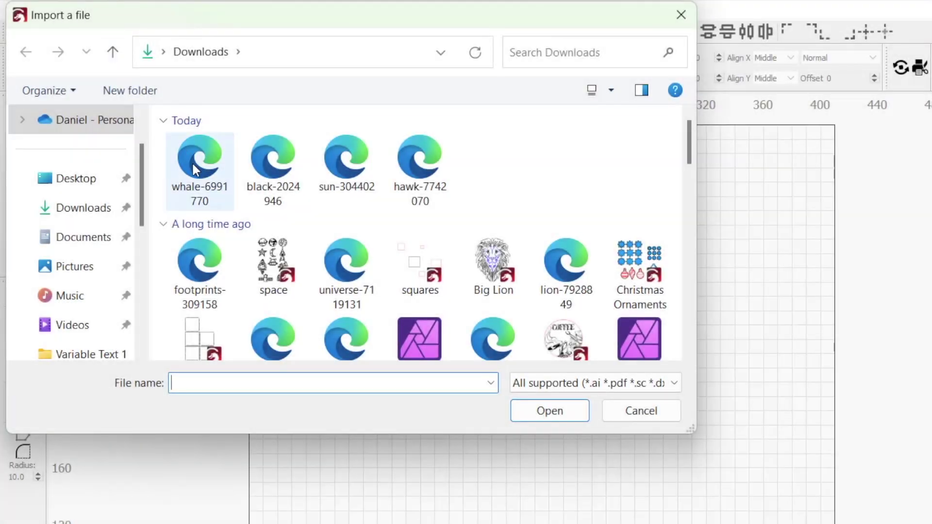
Import the whale file, set its width scale to 25%, and ungroup it
double_click(194, 167)
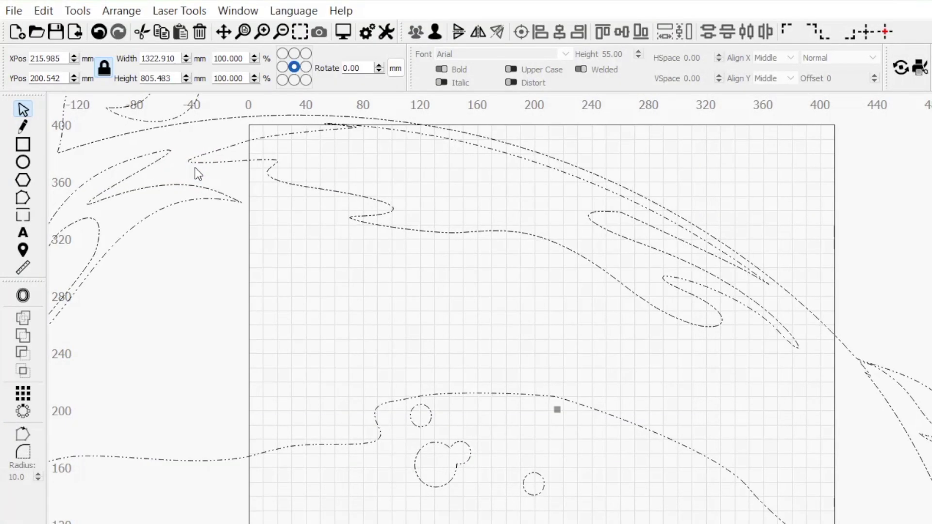
double_click(228, 59)
text(25)
key(Return)
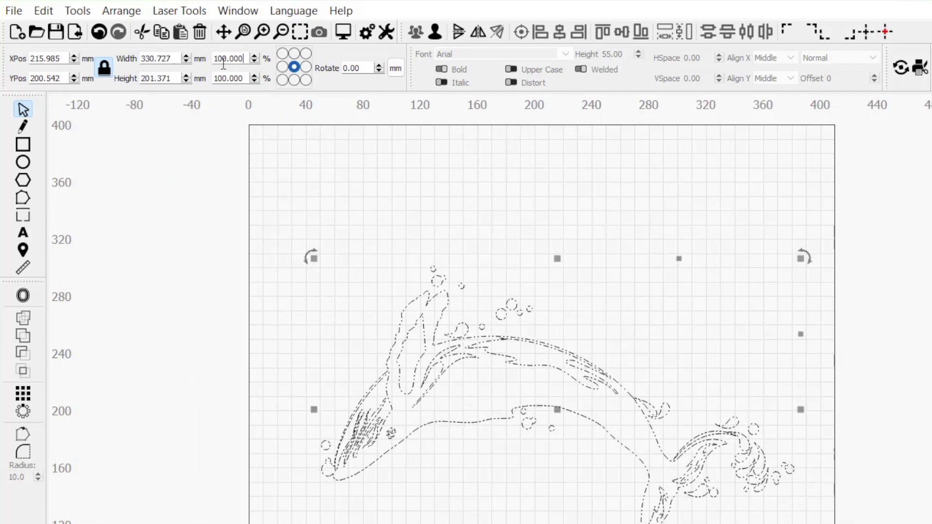
scroll(328, 348, up, 1)
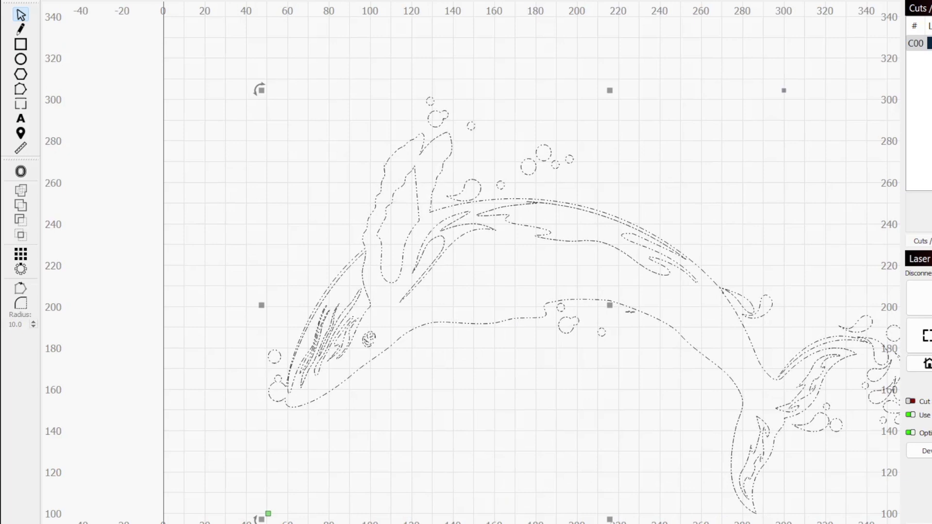
click(22, 90)
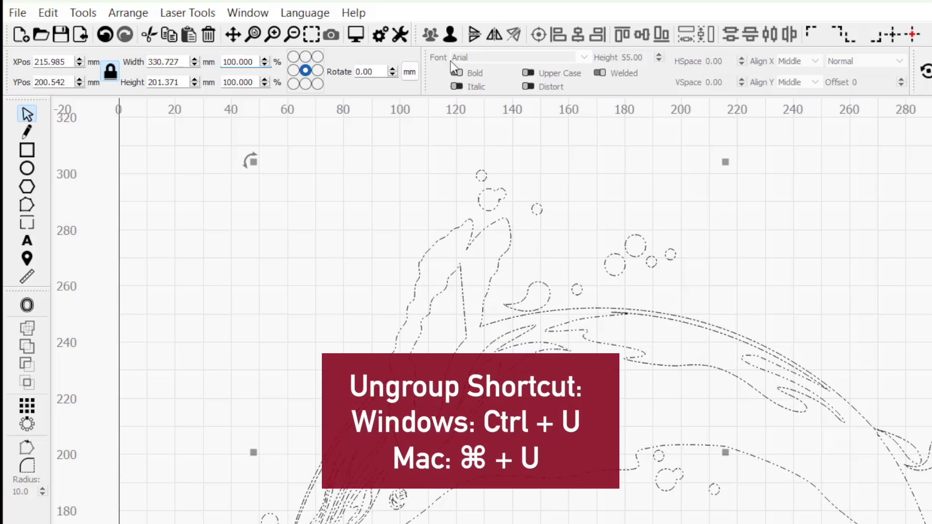
click(447, 35)
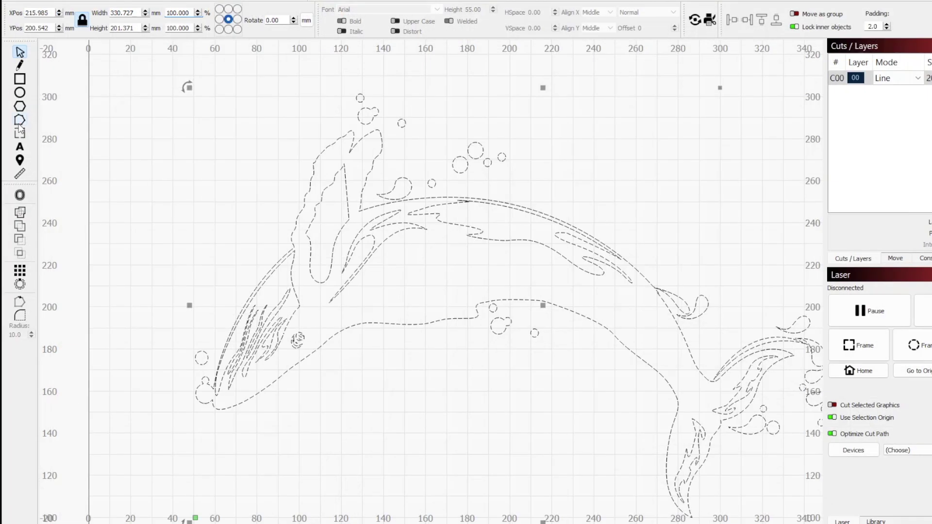
Pick a curve node and drag its two control handles to reshape the curve
click(21, 118)
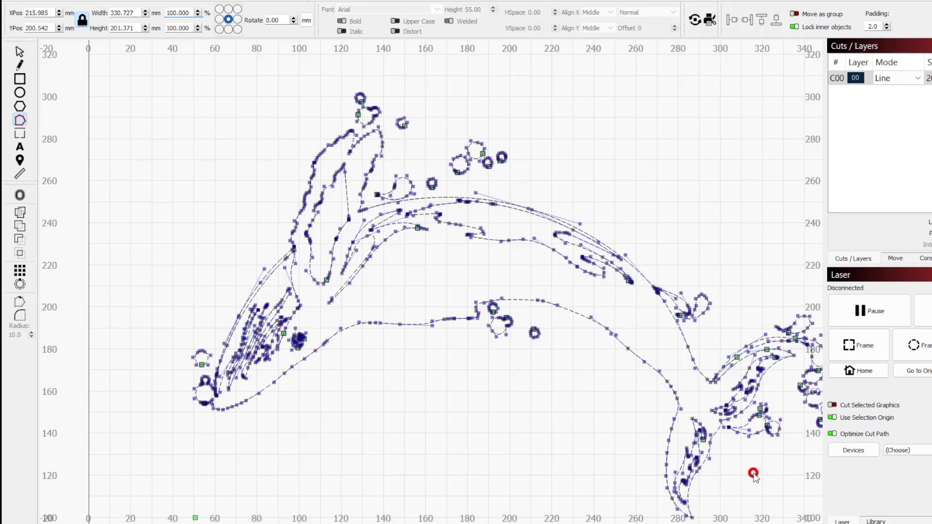
scroll(754, 473, up, 3)
scroll(681, 373, up, 2)
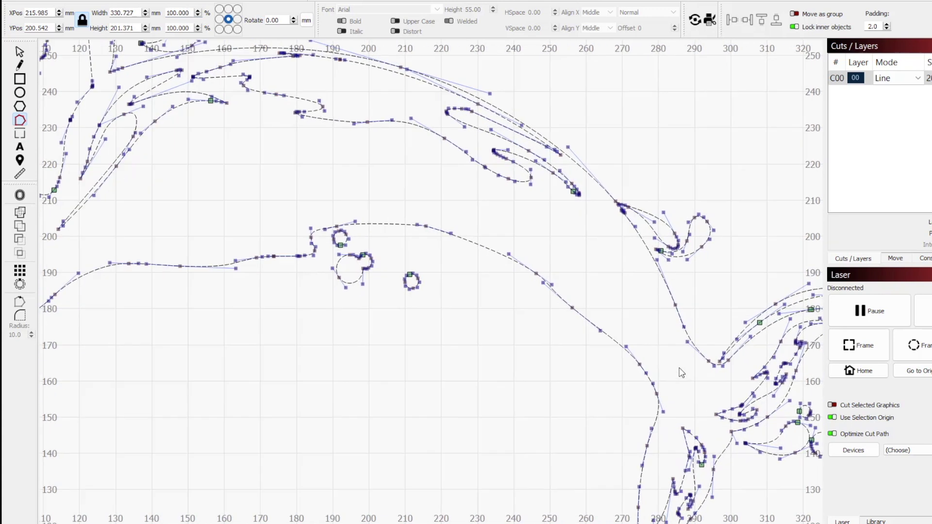
click(598, 326)
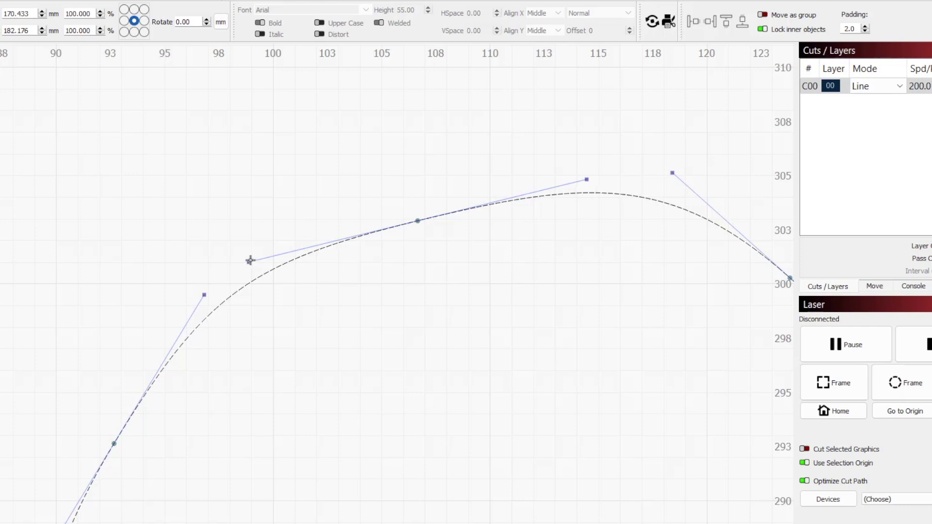
drag(251, 264, 504, 221)
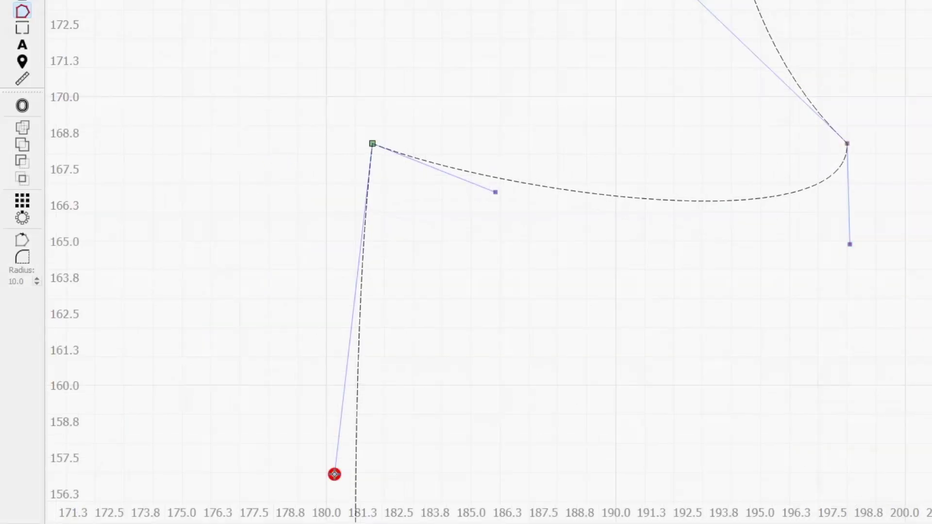
drag(335, 474, 605, 266)
Move the shape's corner node down and to the right
scroll(373, 143, up, 2)
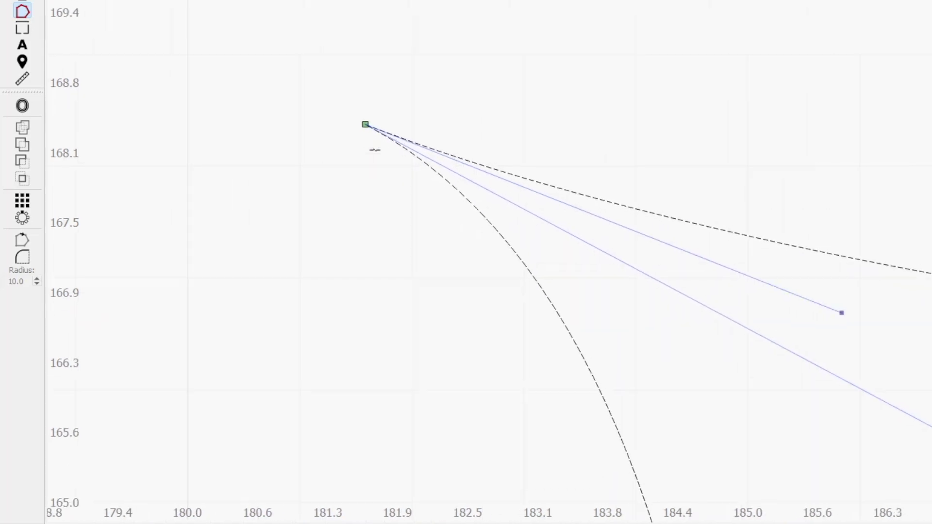
click(392, 298)
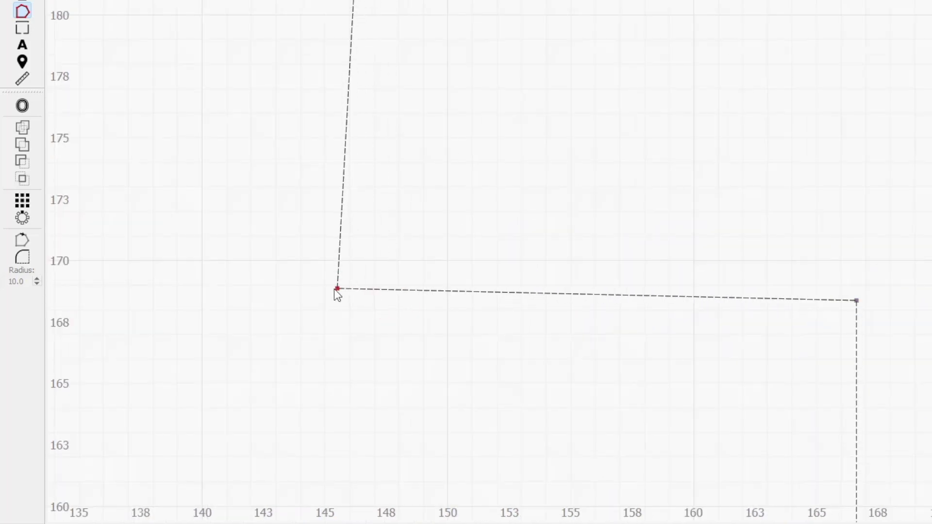
drag(336, 290, 520, 322)
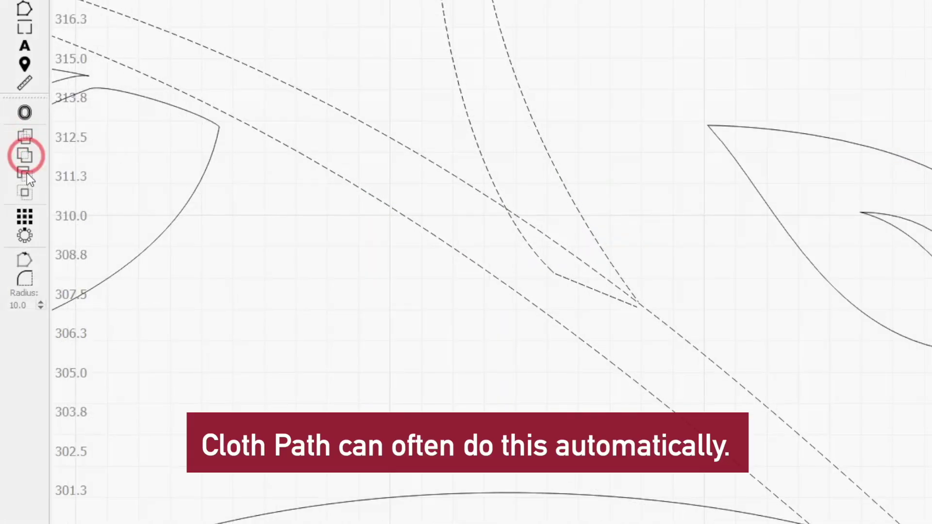
Run Auto-Join and drag three loose end nodes onto their matching endpoints to close the curves
click(25, 193)
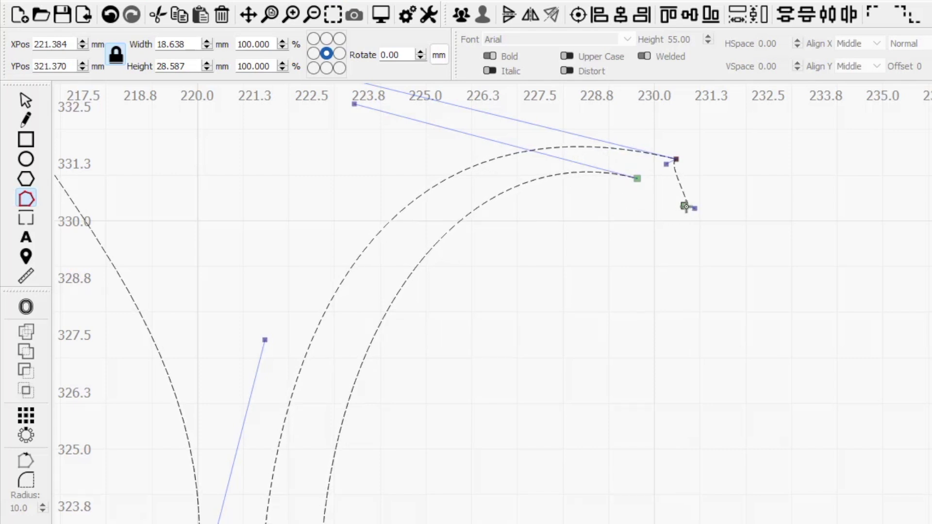
drag(684, 205, 676, 208)
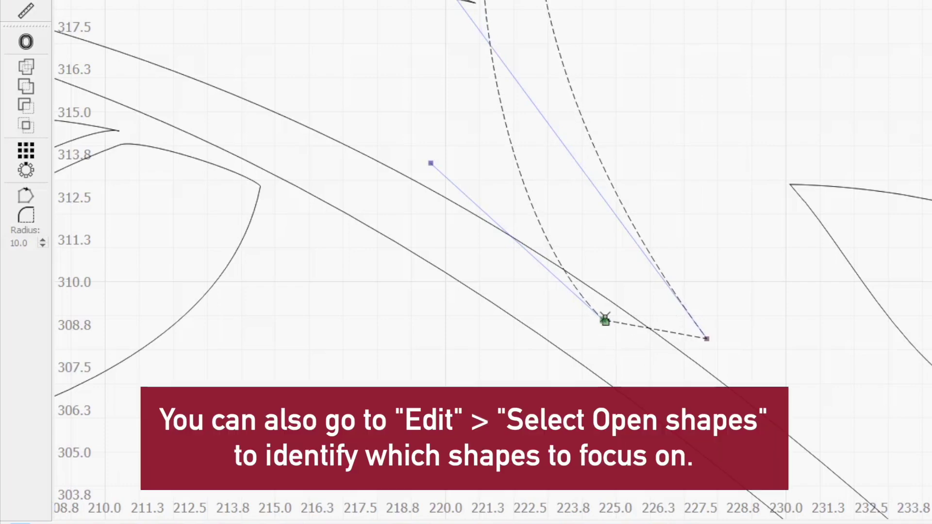
mouse_move(605, 322)
mouse_down()
mouse_move(631, 372)
mouse_move(554, 356)
mouse_move(564, 326)
mouse_up()
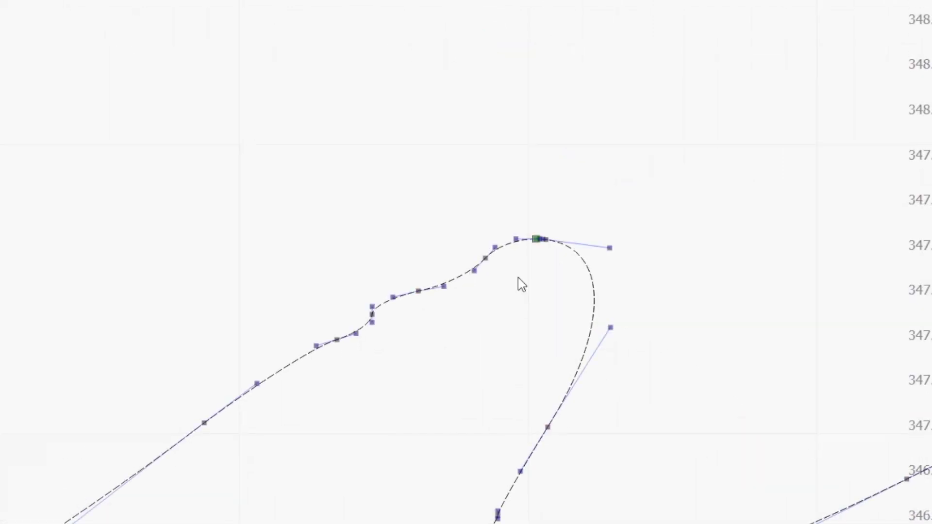
scroll(531, 256, up, 8)
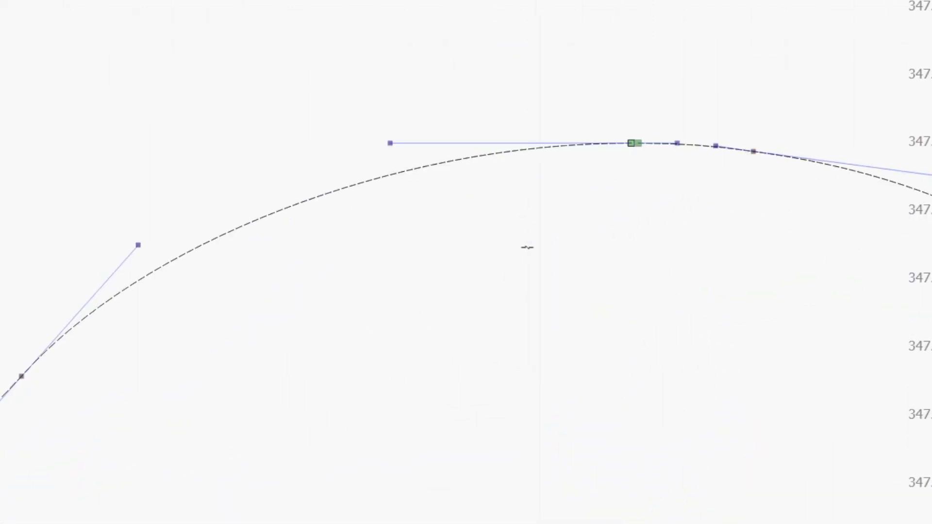
scroll(679, 134, up, 4)
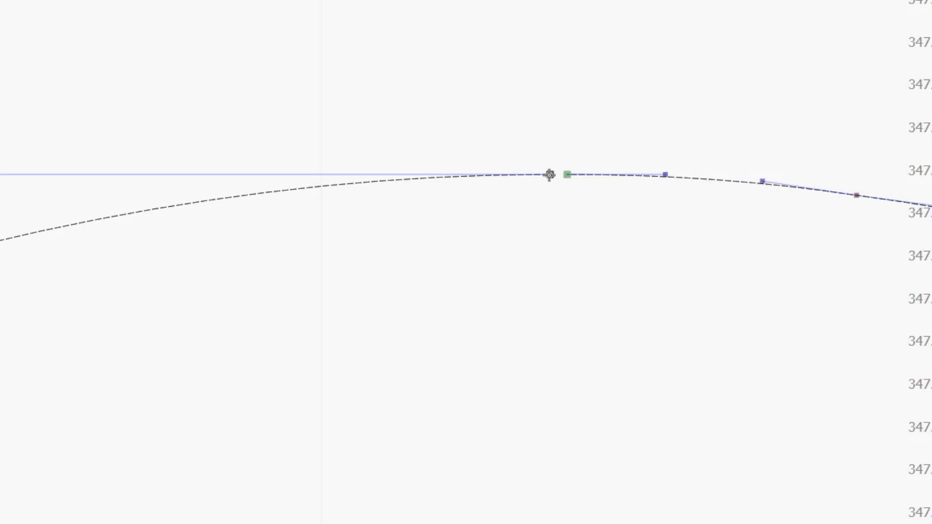
drag(550, 175, 568, 174)
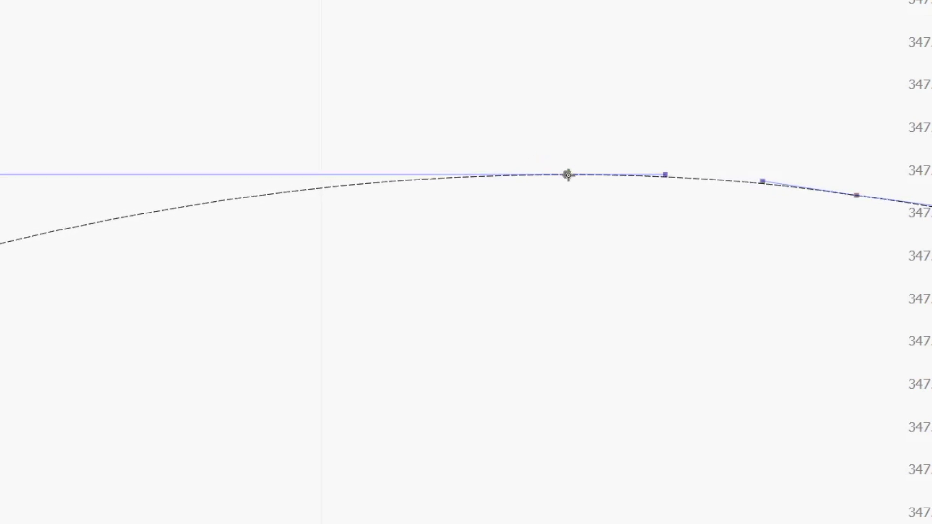
click(568, 235)
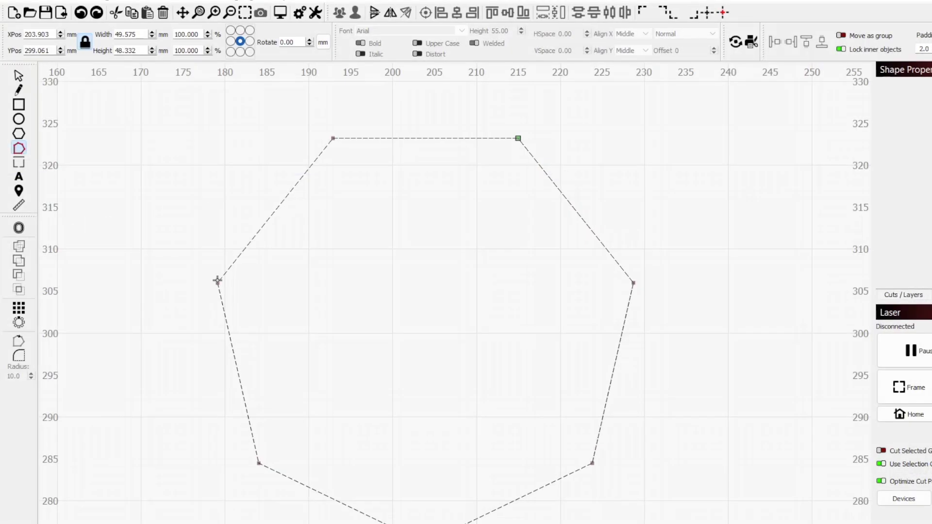
scroll(217, 282, up, 2)
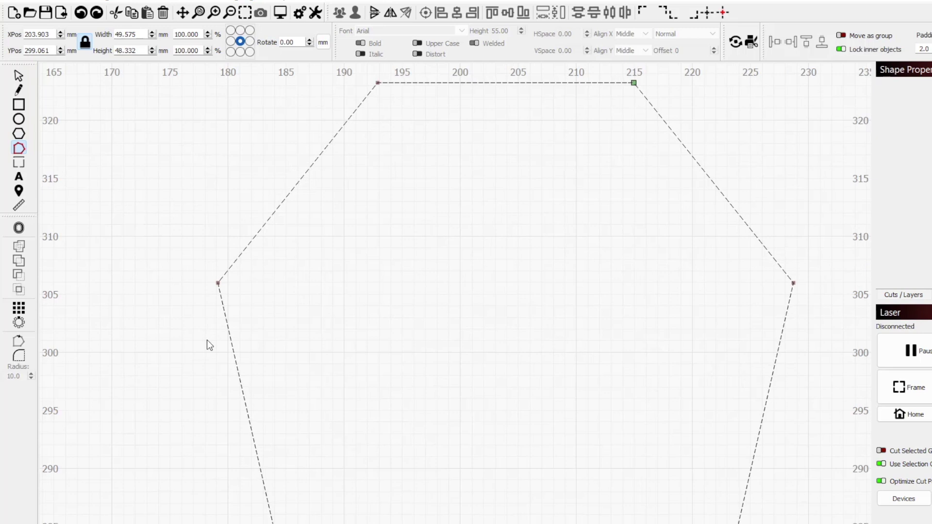
Make the heptagon's left corner a smooth node and adjust its handle
key(s)
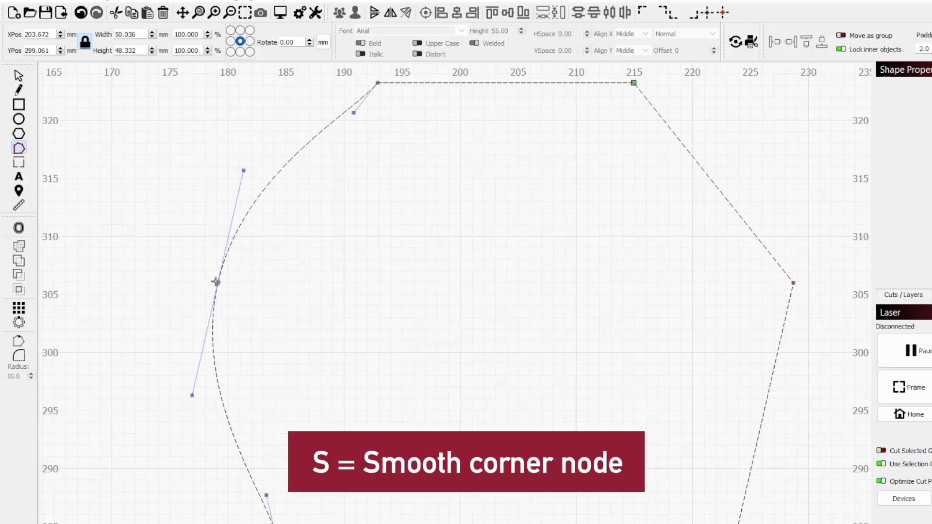
click(243, 171)
mouse_move(259, 178)
mouse_down()
mouse_move(270, 188)
mouse_move(210, 160)
mouse_move(263, 176)
mouse_up()
Bend the right, bottom-right and bottom-left straight edges into curves
key(ctrl+z)
key(s)
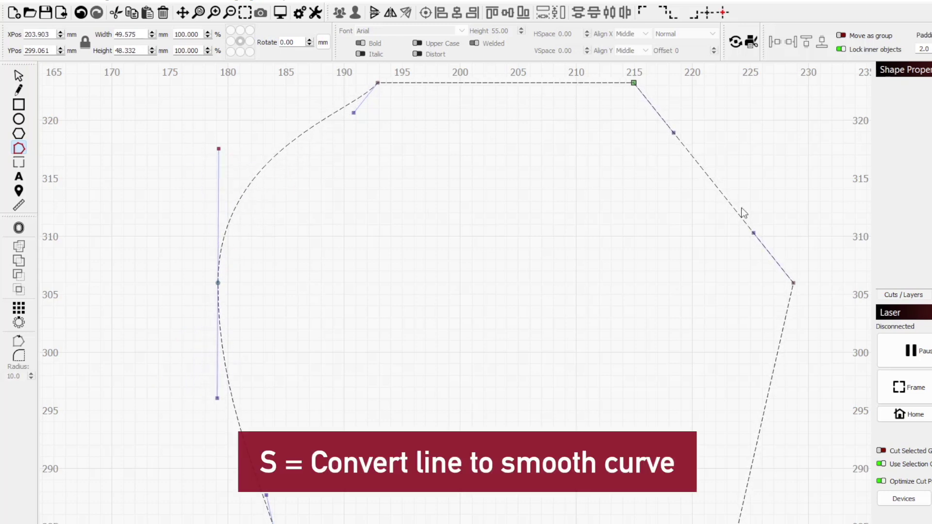
drag(754, 234, 726, 266)
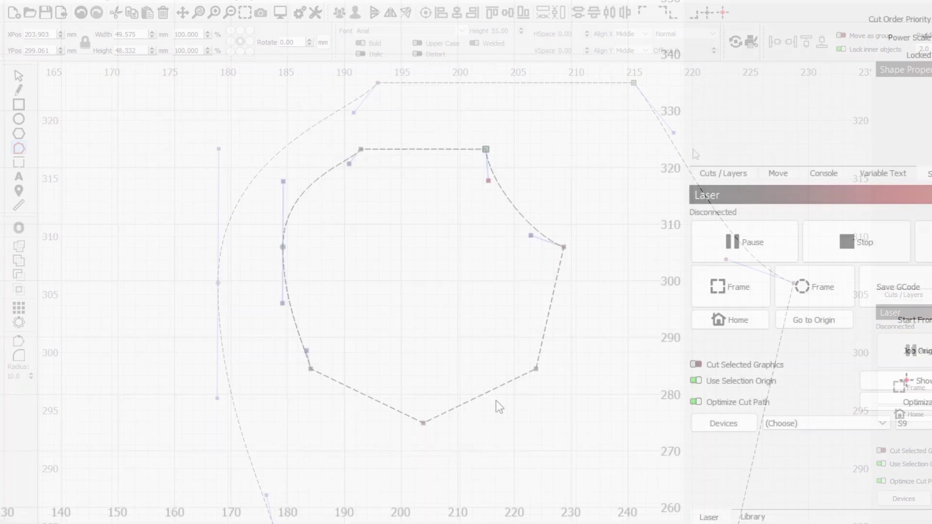
click(487, 392)
drag(491, 398, 507, 428)
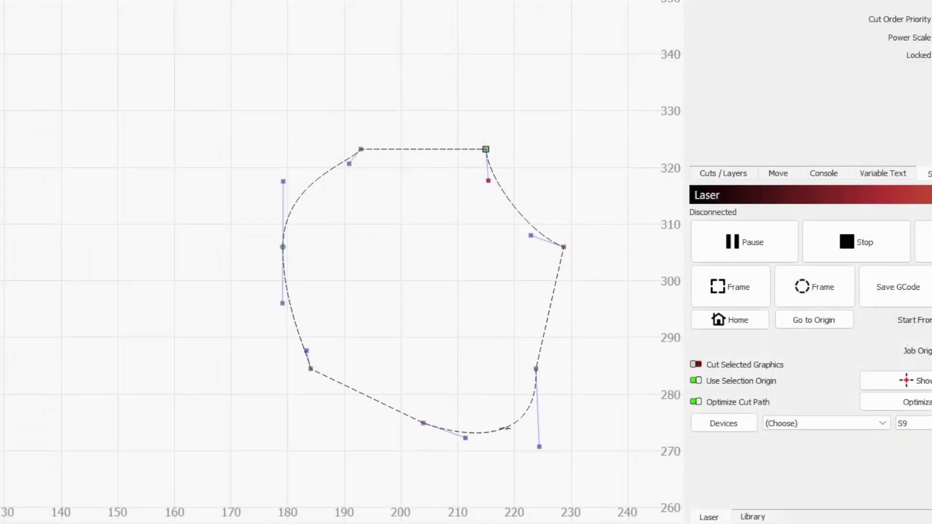
drag(364, 391, 399, 338)
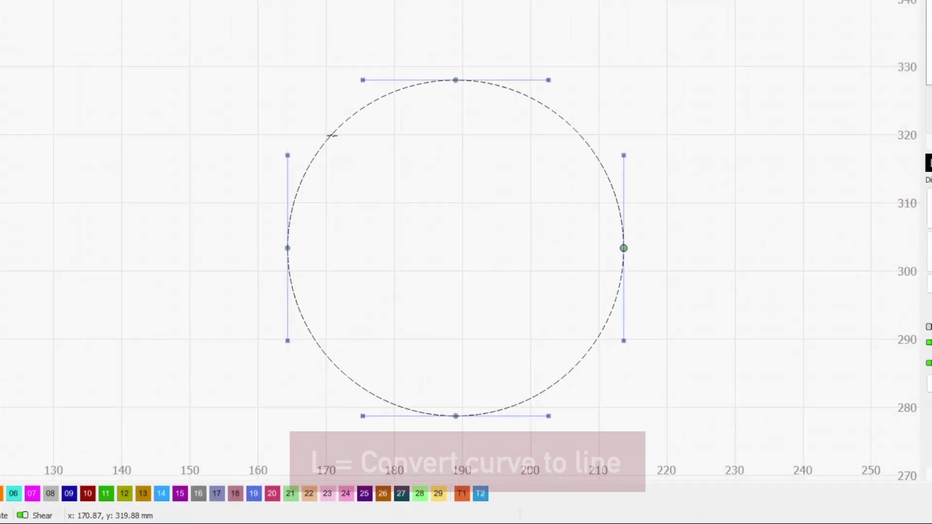
Straighten the circle's two top arcs into lines and make its bottom node a corner
key(l)
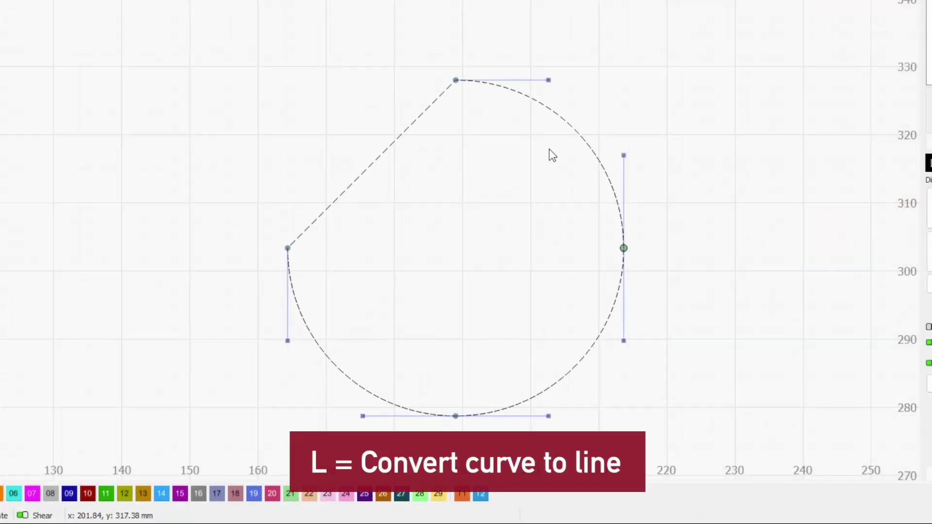
key(l)
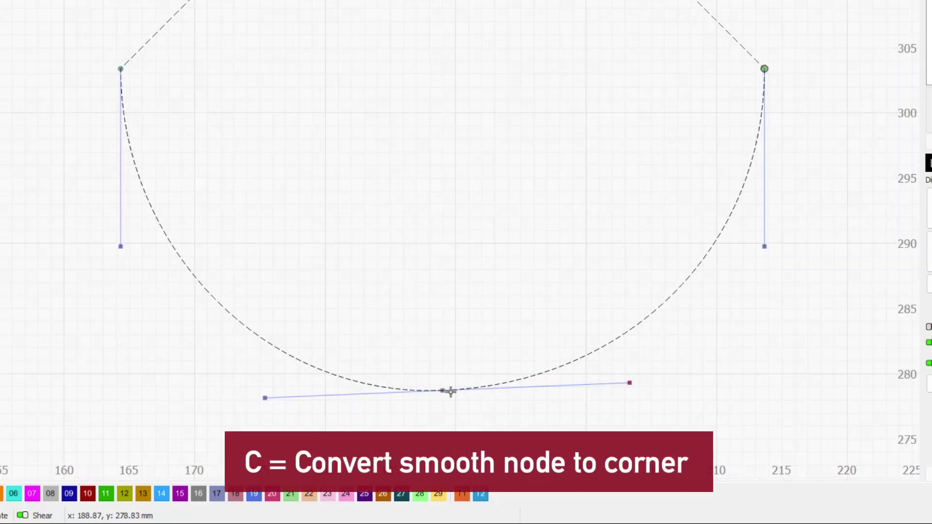
key(c)
drag(628, 383, 498, 235)
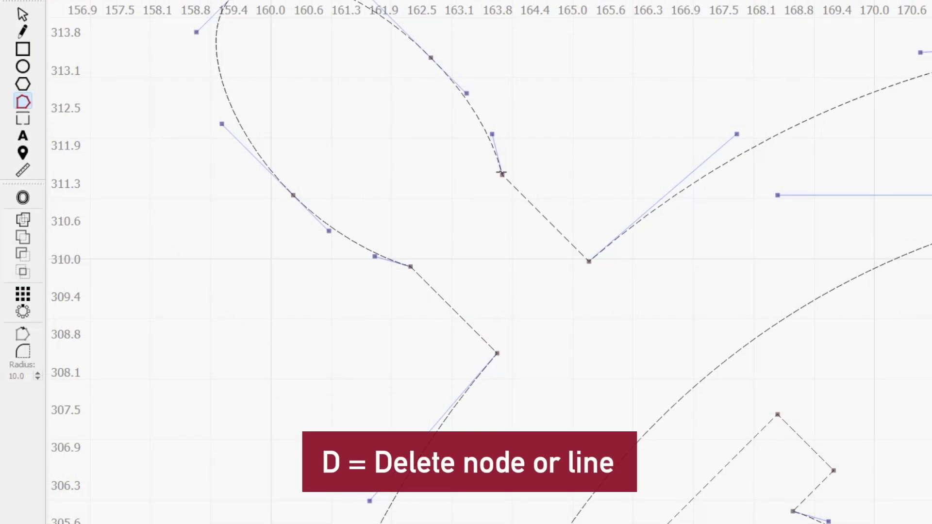
Delete two nodes from the curve, insert two new nodes, and add a midpoint node
key(d)
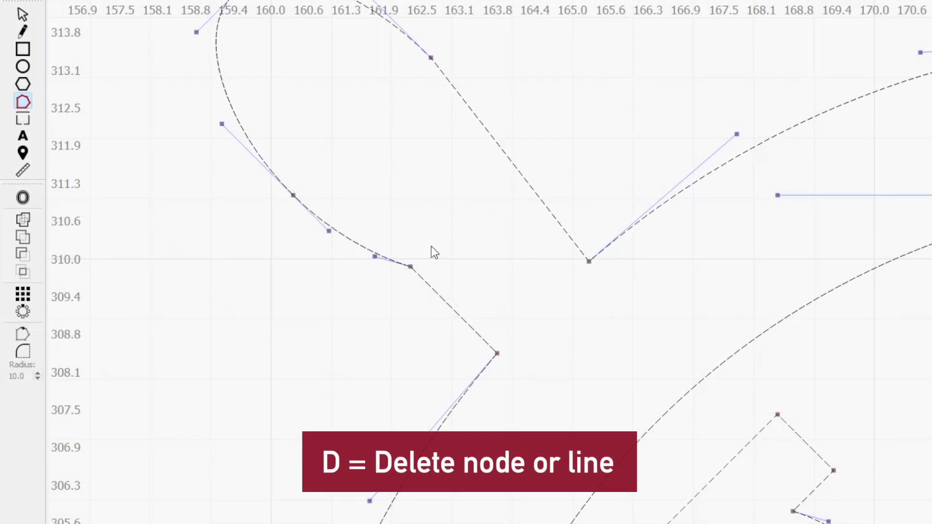
key(d)
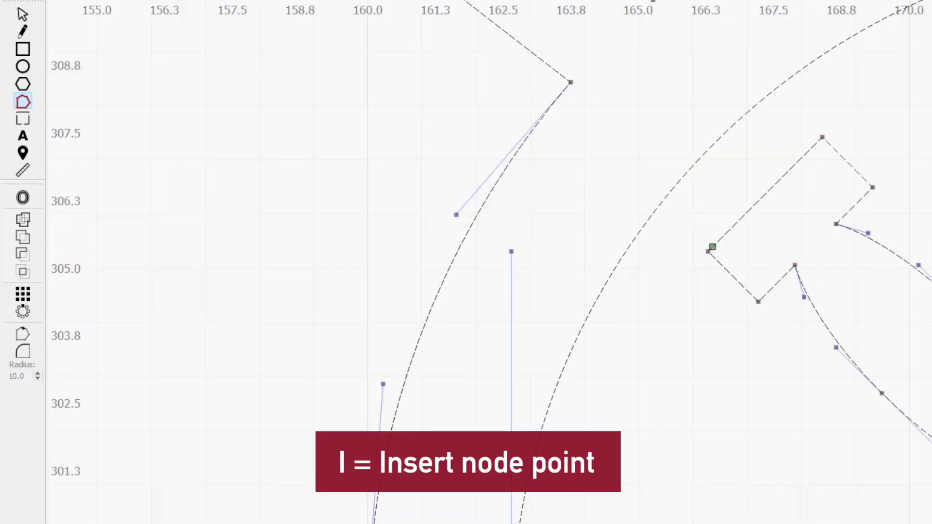
key(i)
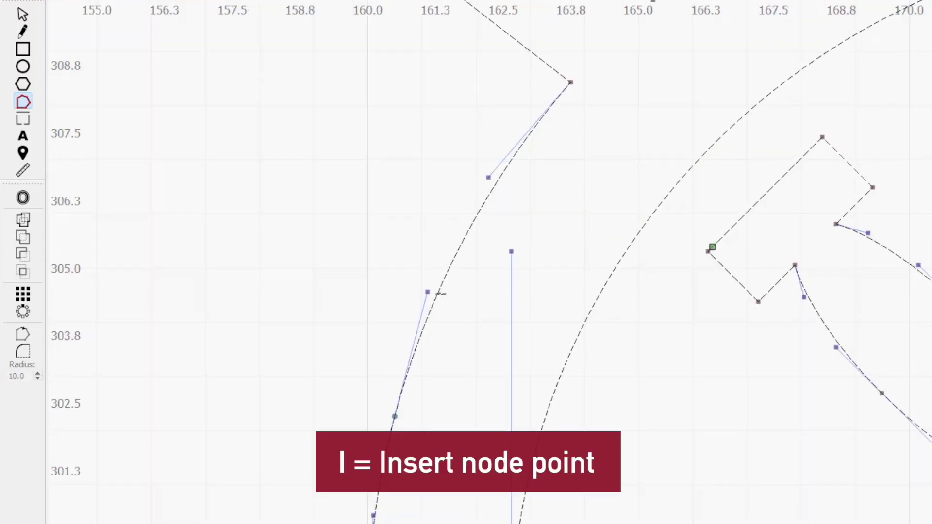
key(i)
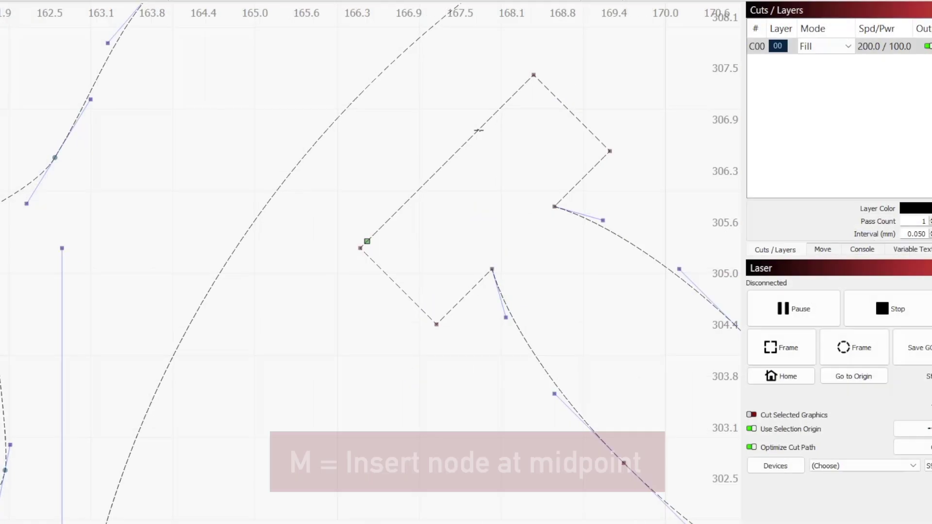
key(m)
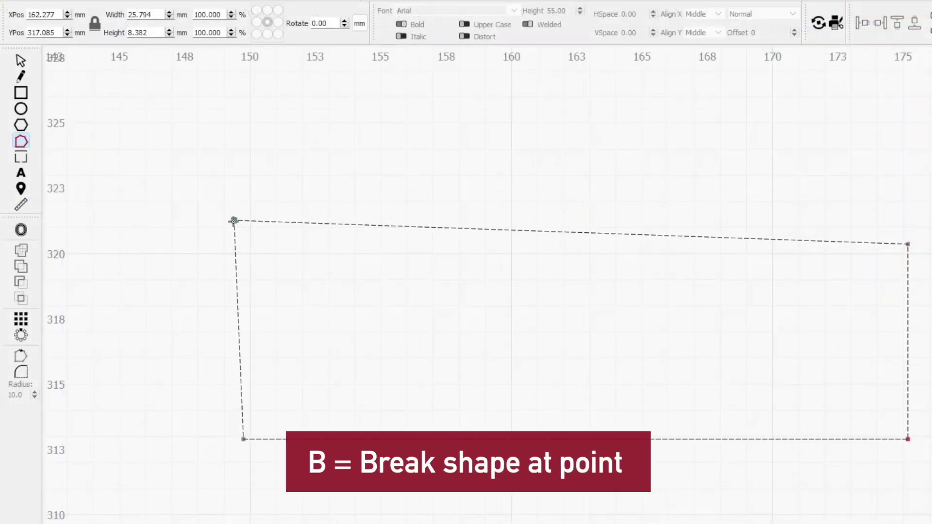
Break the shape at its top-left node, then trim four overlapping segments among the triangles, rectangle and ellipse
key(b)
drag(233, 221, 333, 122)
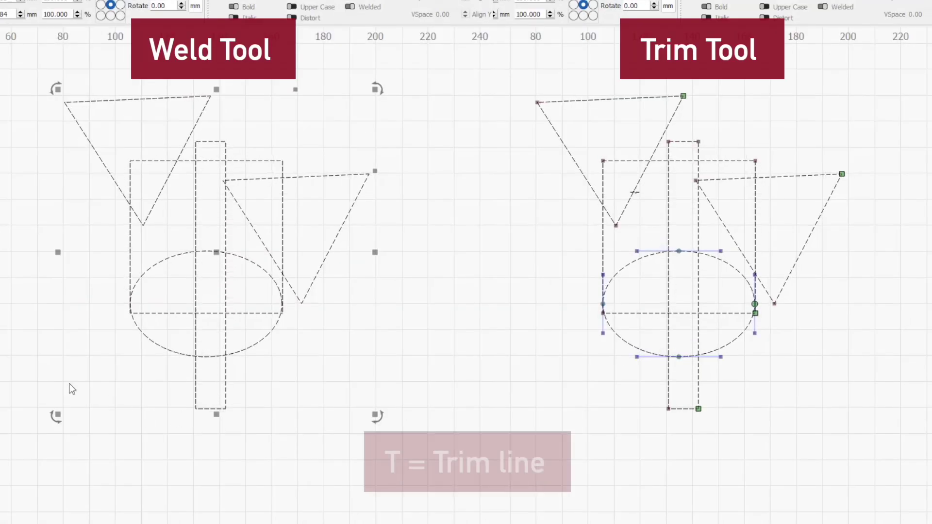
click(633, 193)
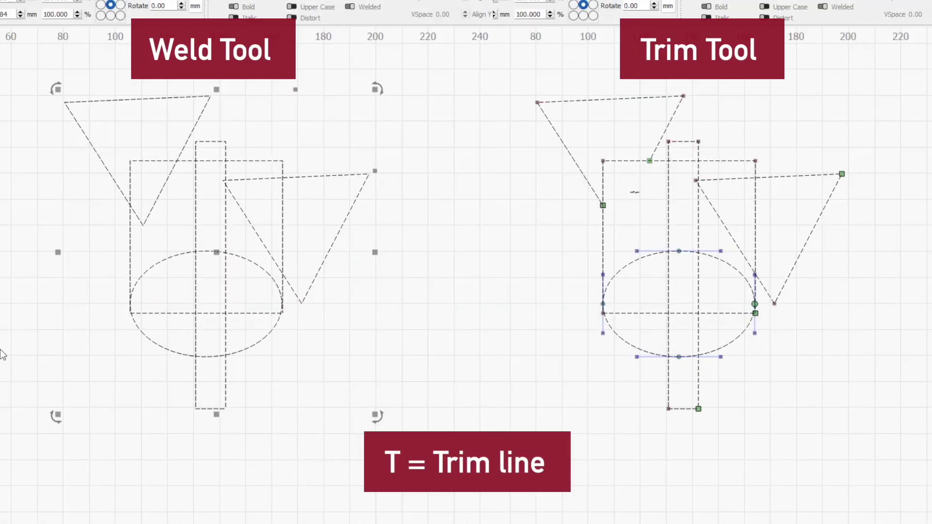
click(668, 200)
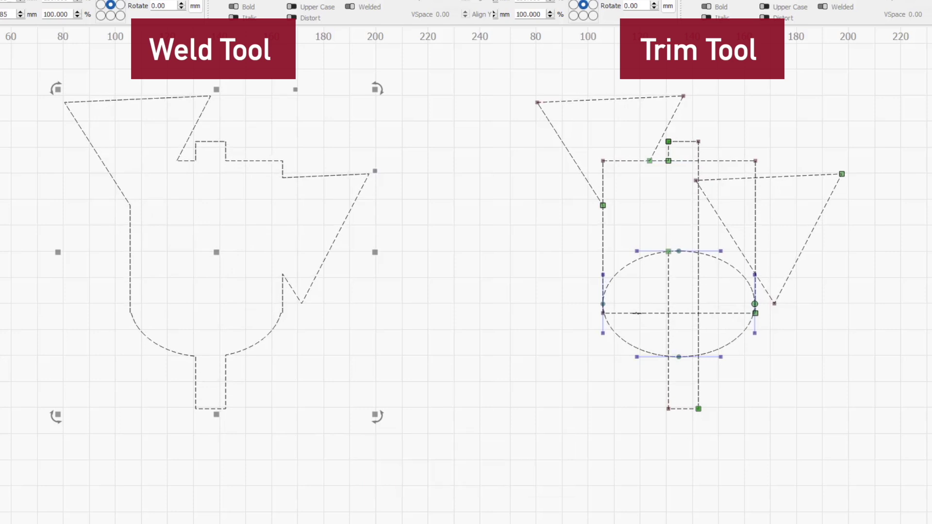
click(639, 312)
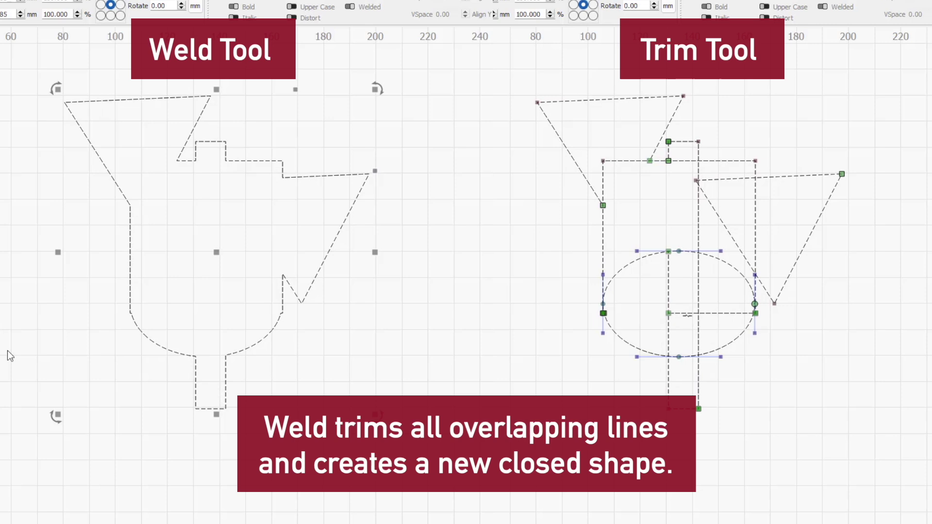
click(687, 314)
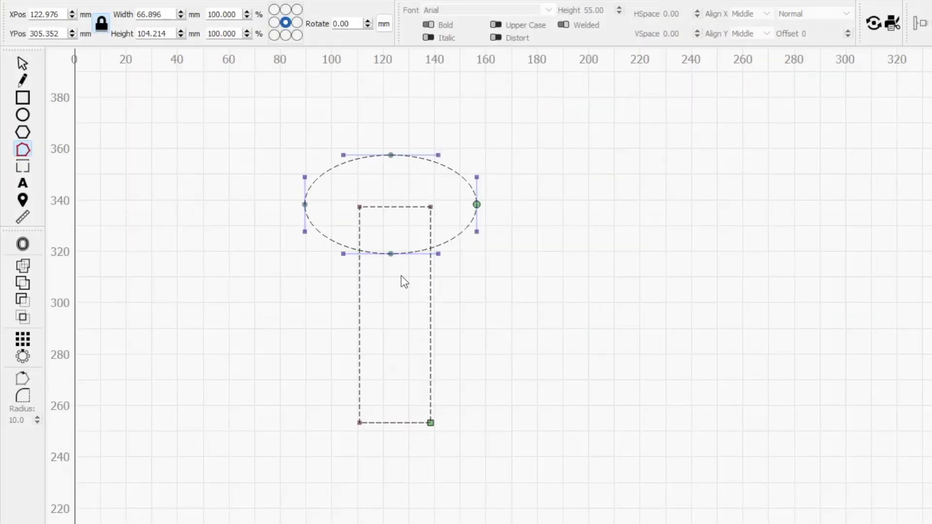
Trim the ellipse's bottom arc and the rectangle's top edge, then extend the V line and U curve
click(399, 251)
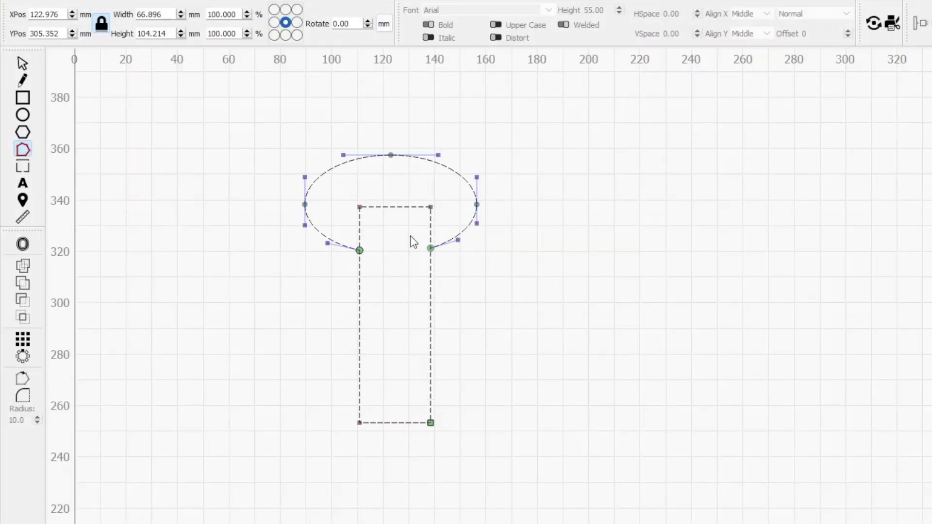
click(409, 206)
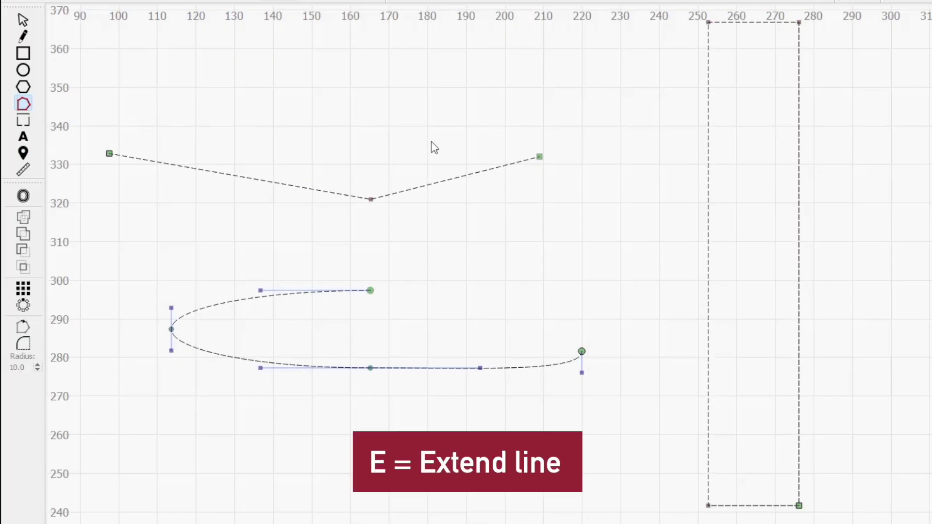
click(534, 155)
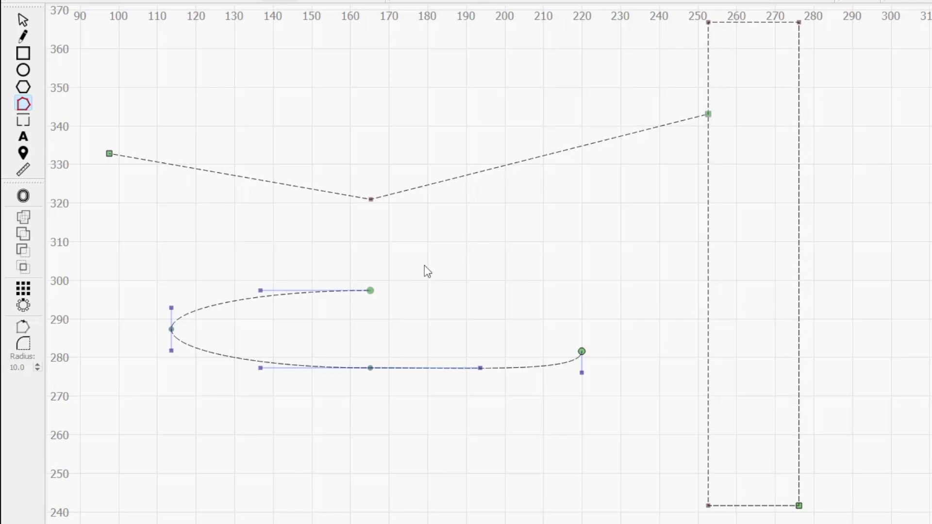
click(370, 290)
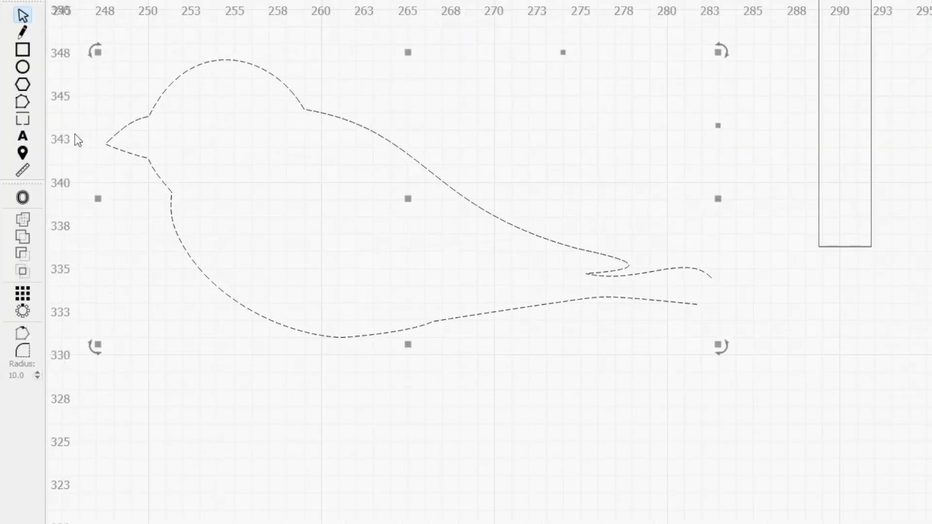
Drag the tall rectangle down beside the bird's tail, then extend the bird's open end to it
click(20, 102)
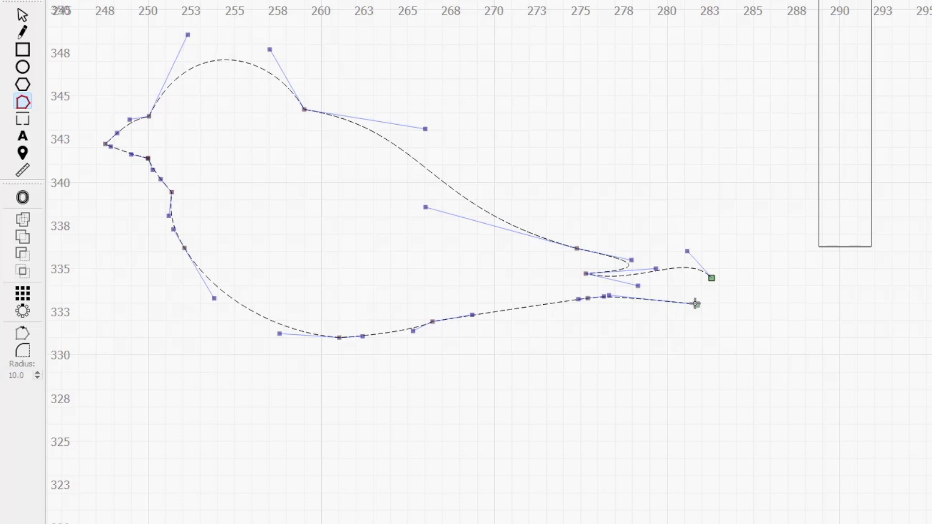
key(Escape)
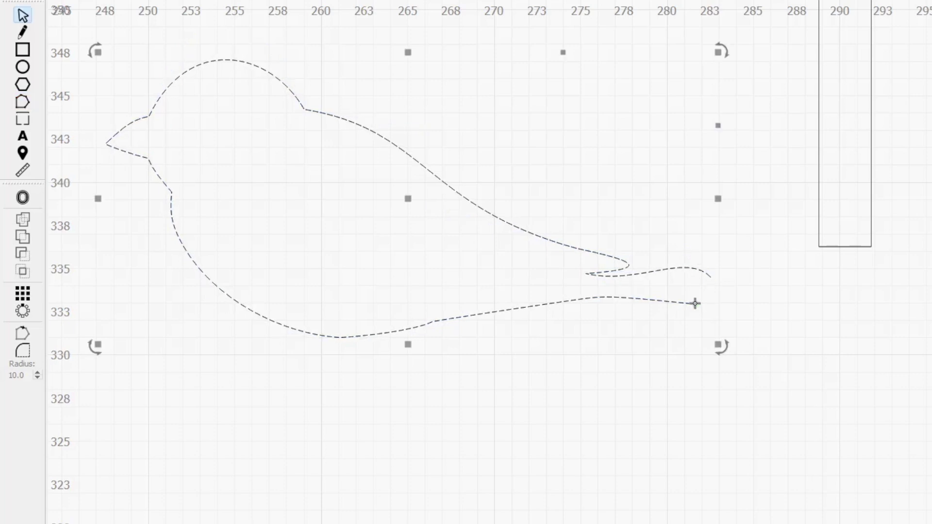
click(819, 245)
drag(849, 89, 880, 300)
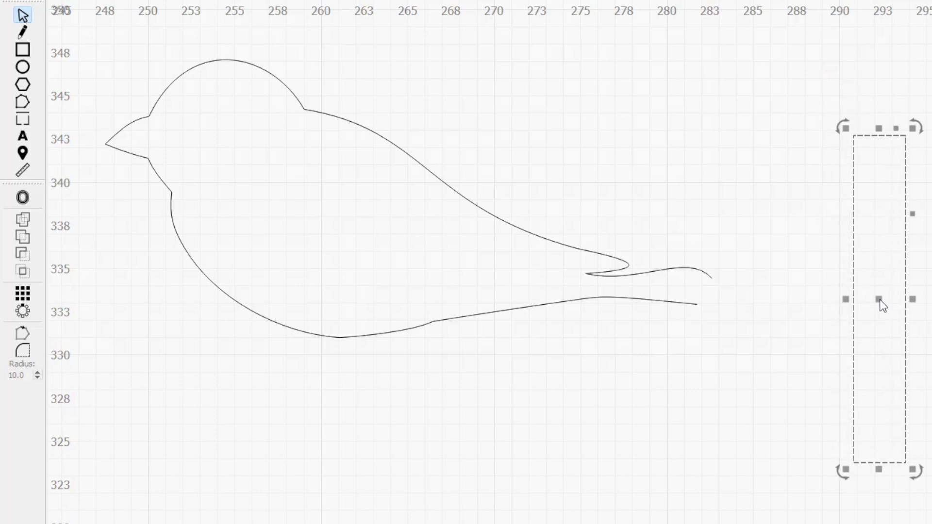
key(ctrl+grave)
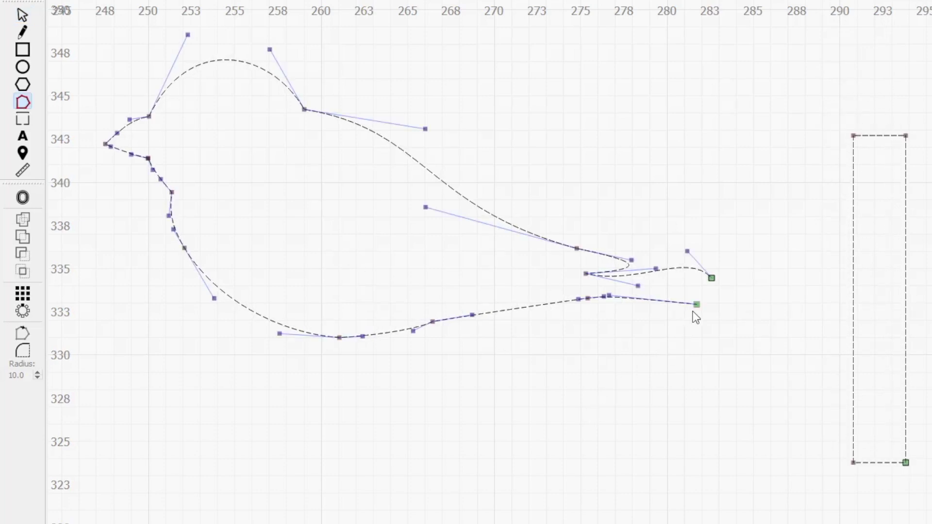
key(e)
key(e)
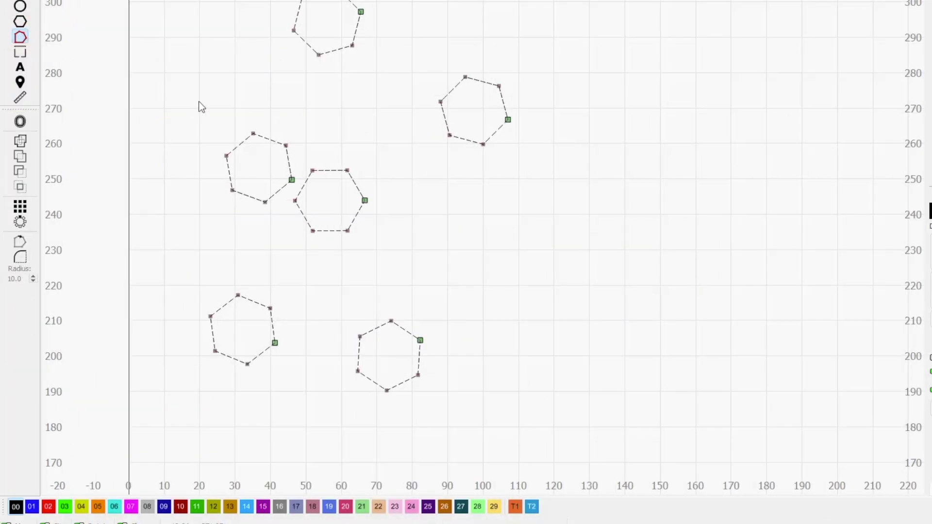
Rotate the hexagons through several edge alignments with align-to-angle
key(a)
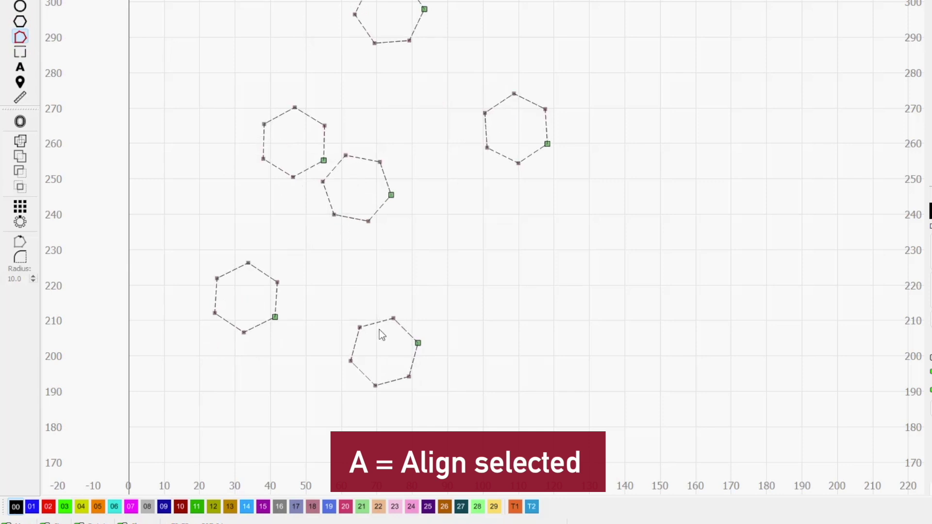
key(a)
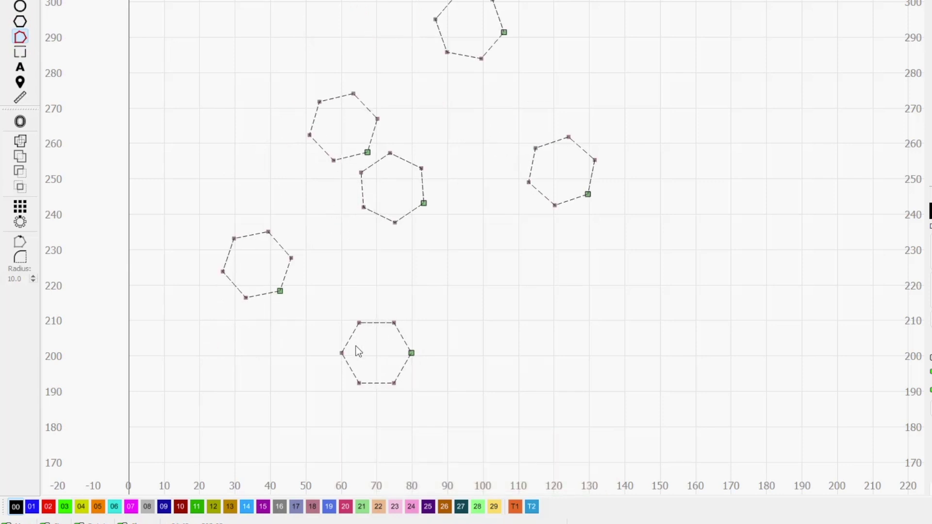
key(a)
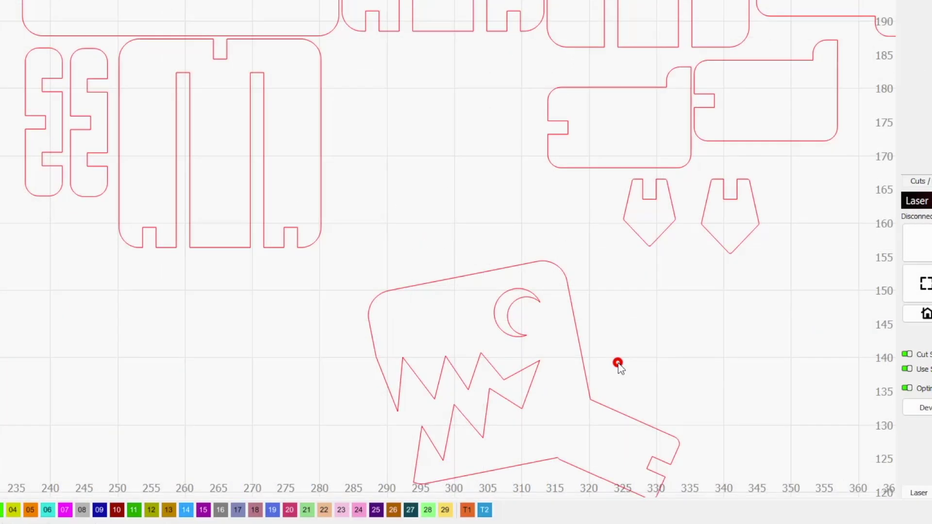
Level the dinosaur shape's top edge and move the dinosaur up and left
drag(618, 363, 464, 278)
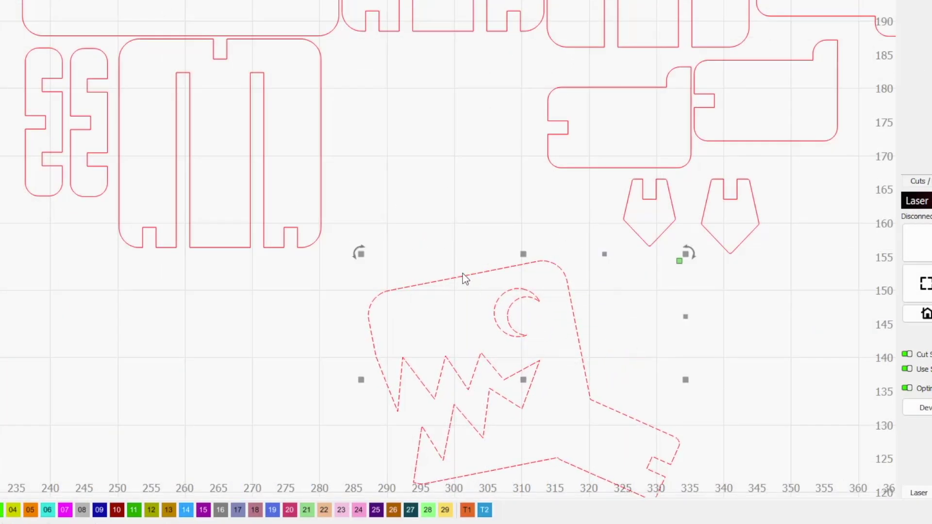
key(ctrl+grave)
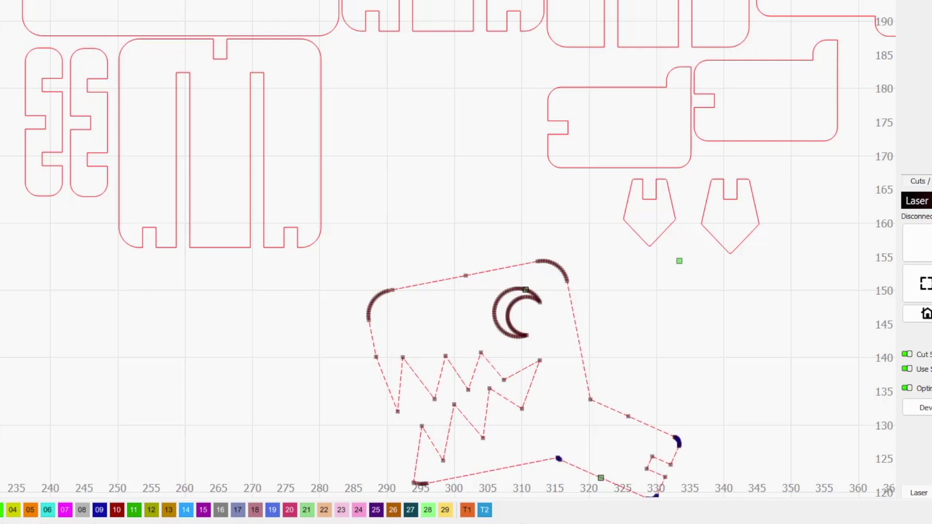
key(ctrl+z)
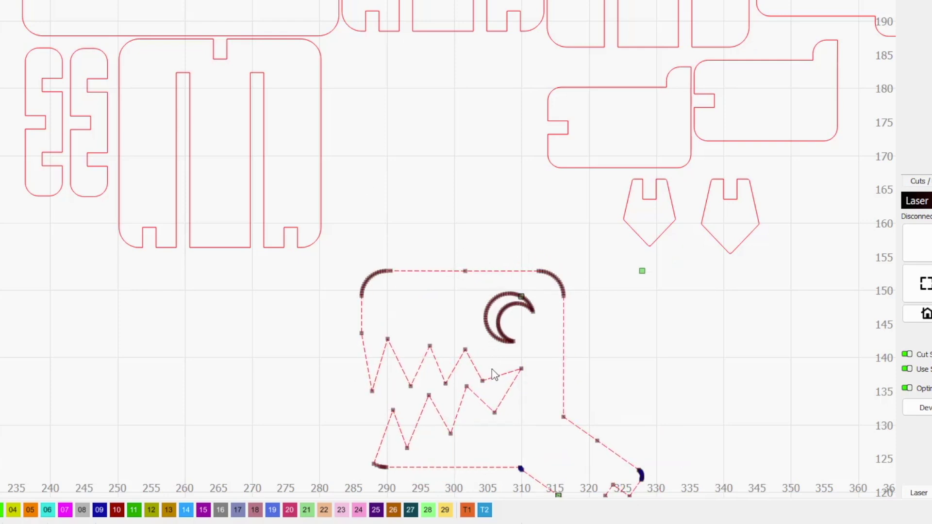
key(Escape)
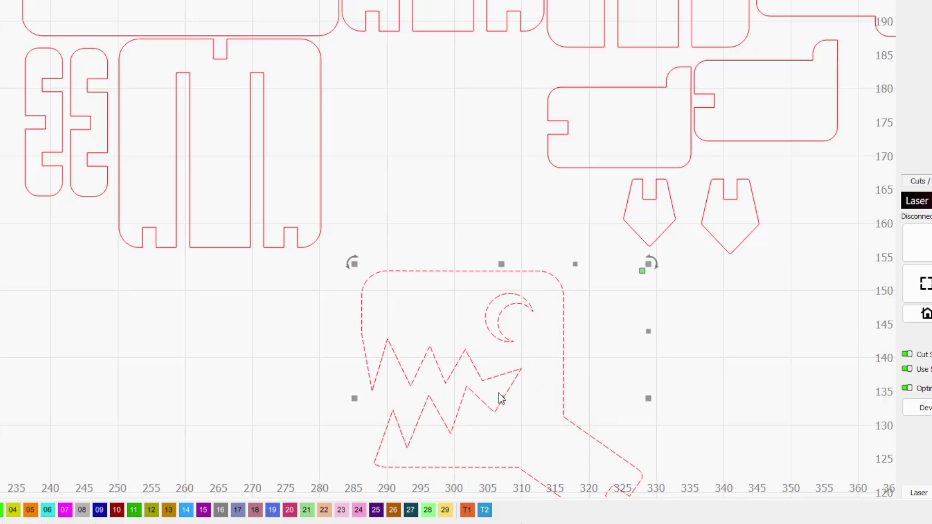
drag(502, 396, 475, 222)
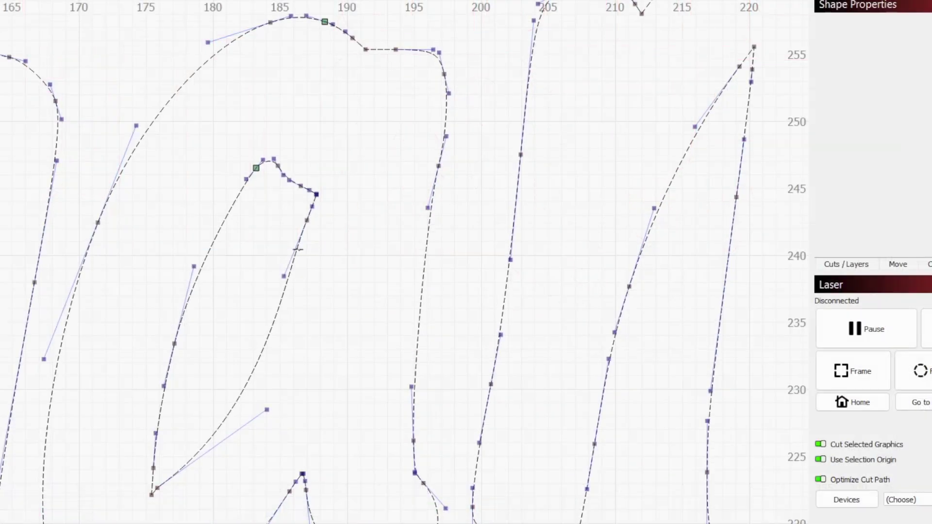
Adjust a curve node's handle and shift the polyline's top-right node to the right
drag(298, 250, 307, 250)
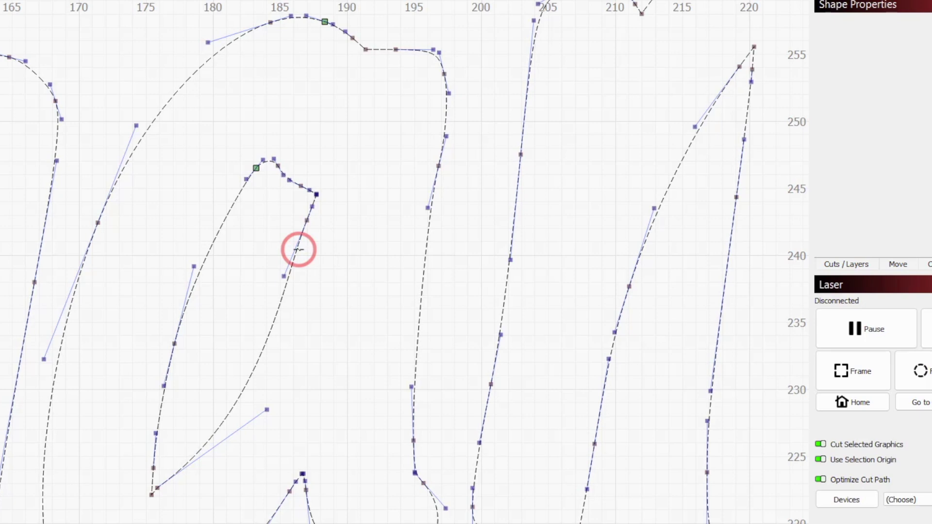
click(308, 211)
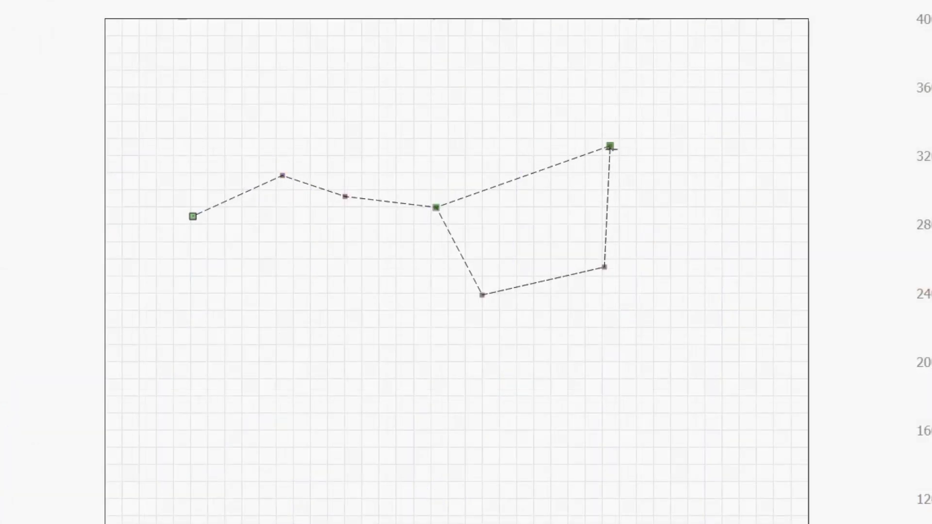
drag(610, 148, 646, 147)
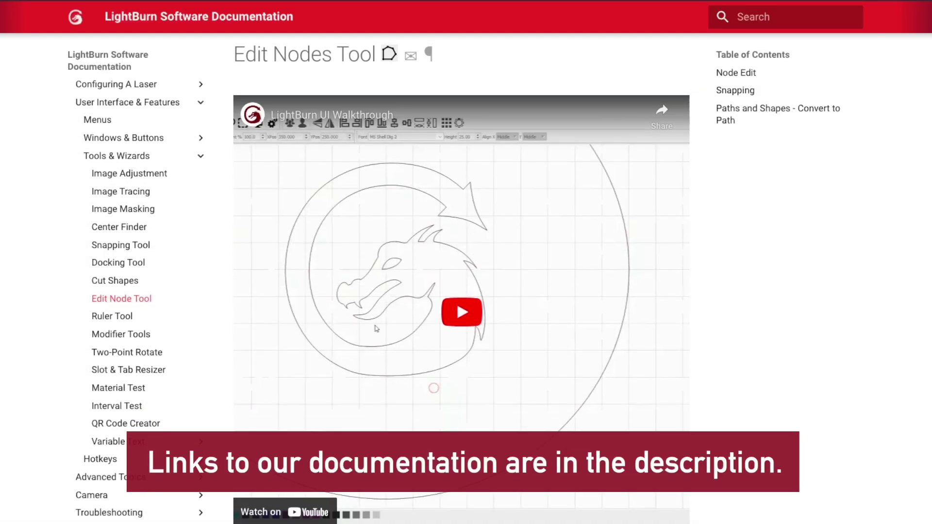
Scroll the Edit Nodes Tool documentation down to the Node Edit actions and shortcuts table
scroll(461, 277, down, 4)
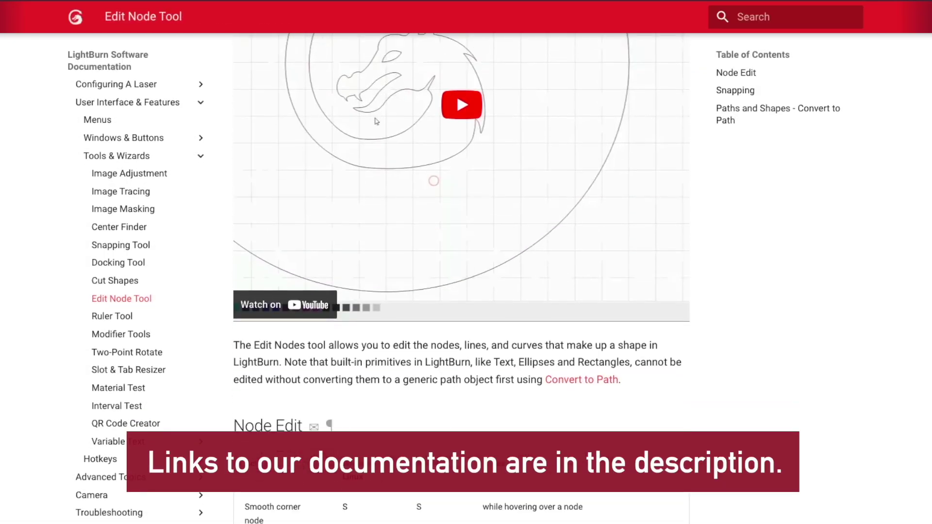
scroll(461, 277, down, 6)
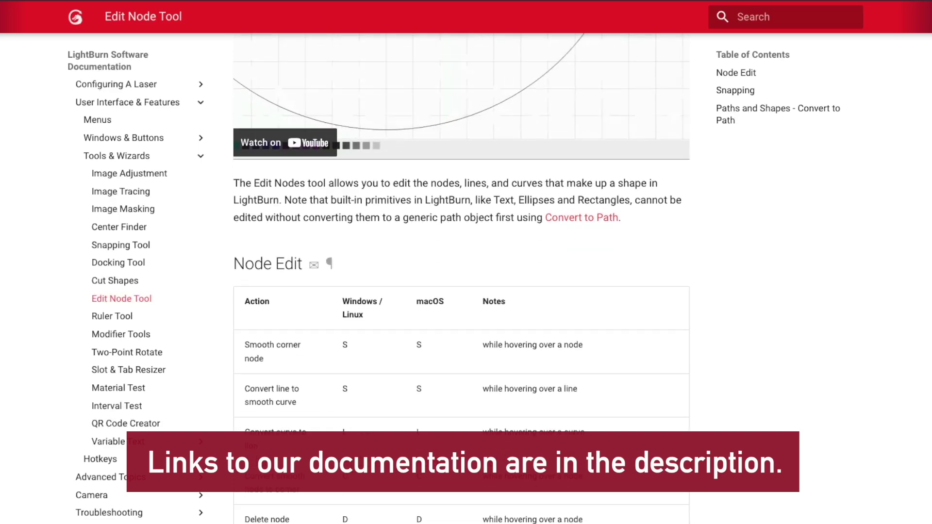